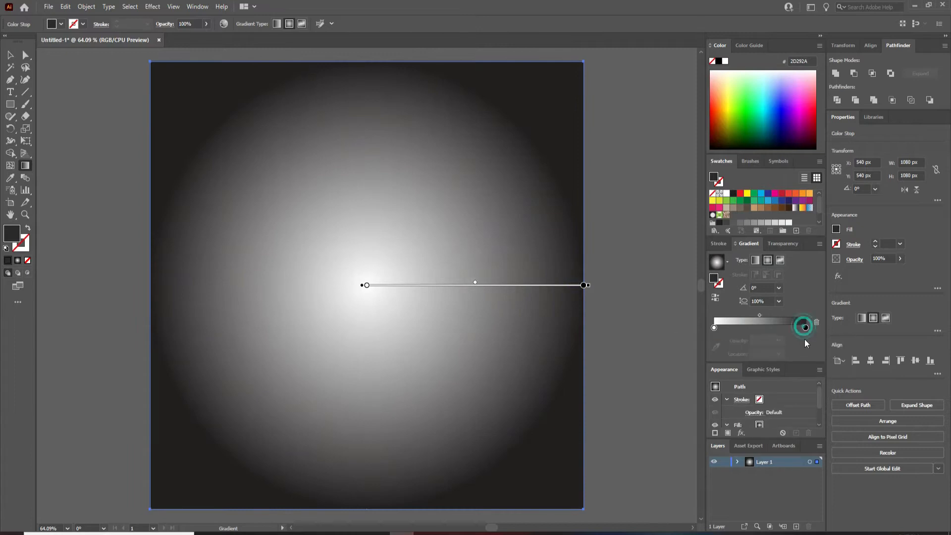
Change the outer color stop of the background's radial gradient to pure black (000000)
double_click(806, 328)
click(678, 384)
click(700, 360)
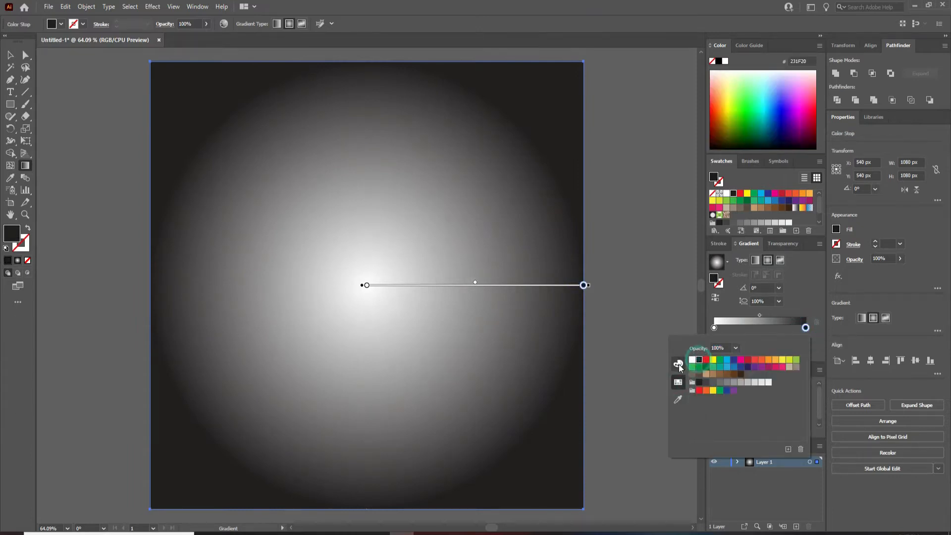
click(679, 364)
drag(729, 367, 722, 391)
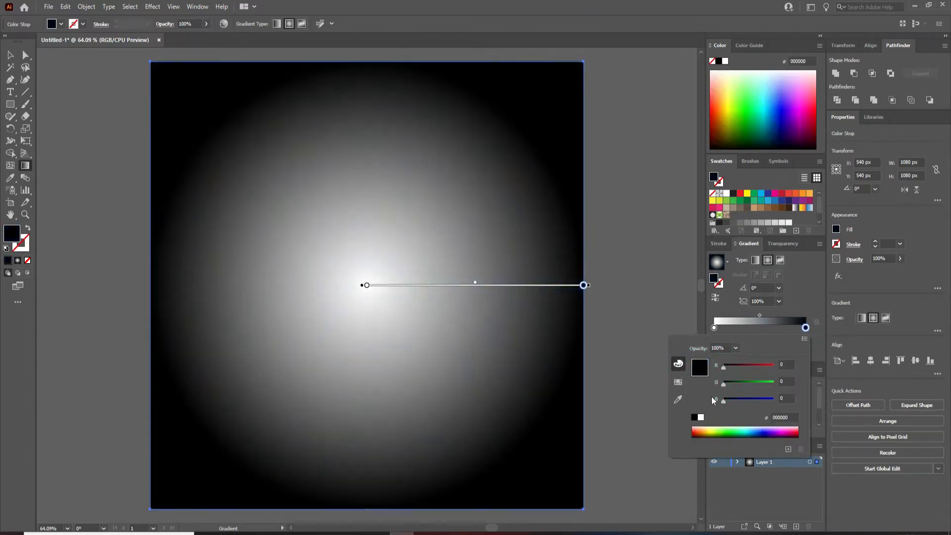
Set the radial gradient's center stop to red (BE1E2D) and extend its outer end beyond the background's edge
double_click(714, 328)
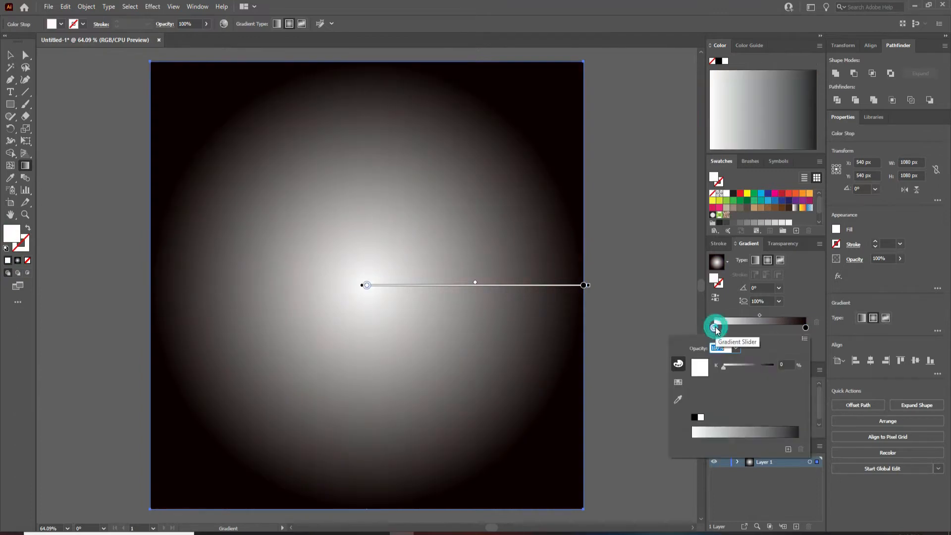
click(679, 382)
click(747, 361)
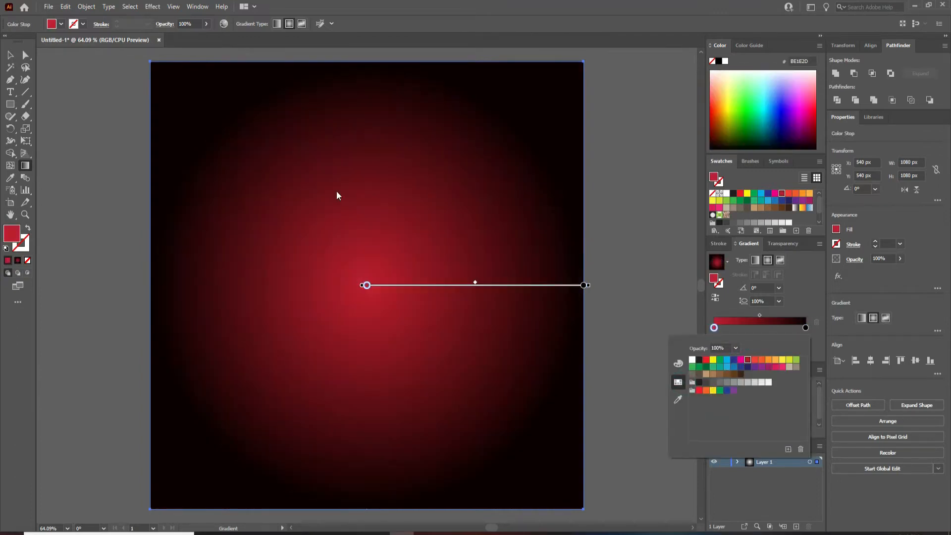
click(25, 166)
drag(587, 285, 606, 287)
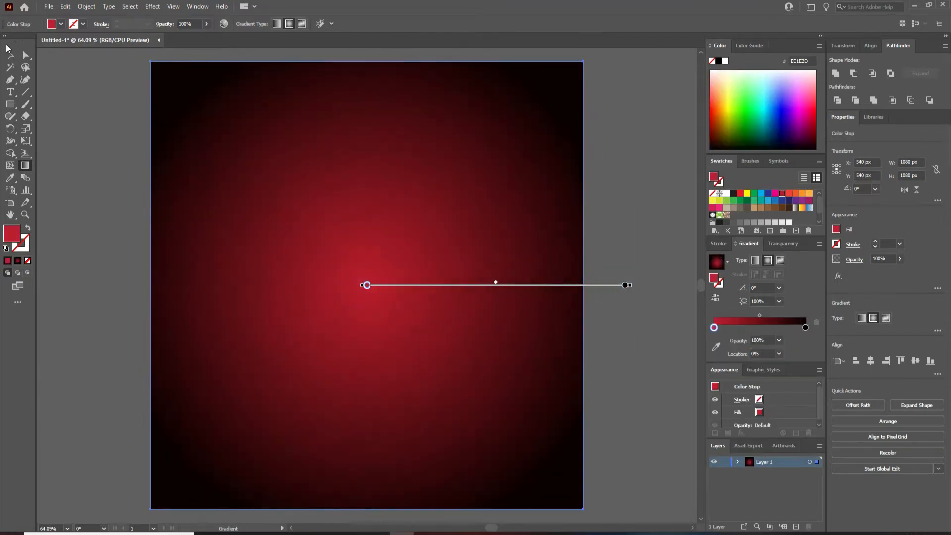
Create a narrow upright gradient bar about 105 by 729 px beside the artboard and taper its lower end with a perspective distortion
click(9, 54)
click(105, 113)
drag(106, 115, 22, 106)
click(9, 104)
mouse_move(530, 52)
mouse_down()
mouse_move(588, 300)
mouse_move(570, 283)
mouse_up()
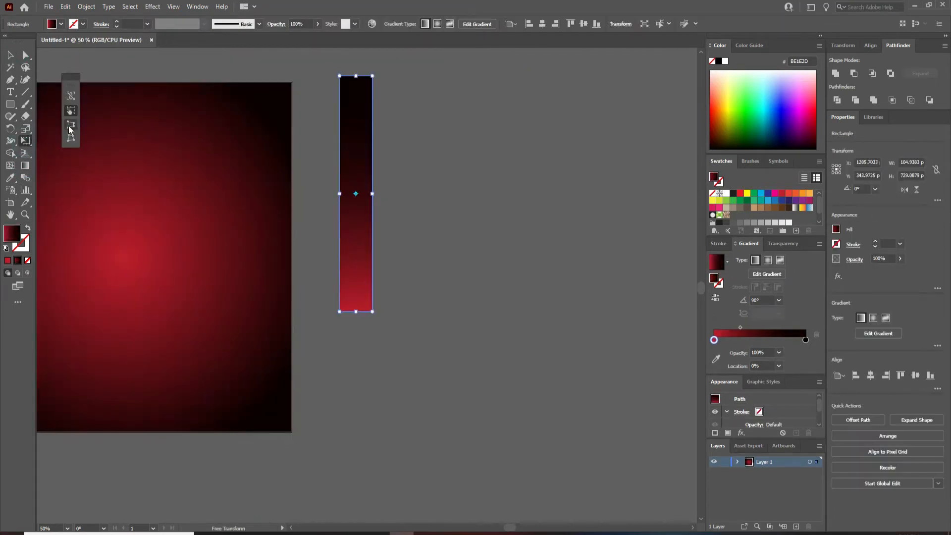
drag(372, 312, 362, 313)
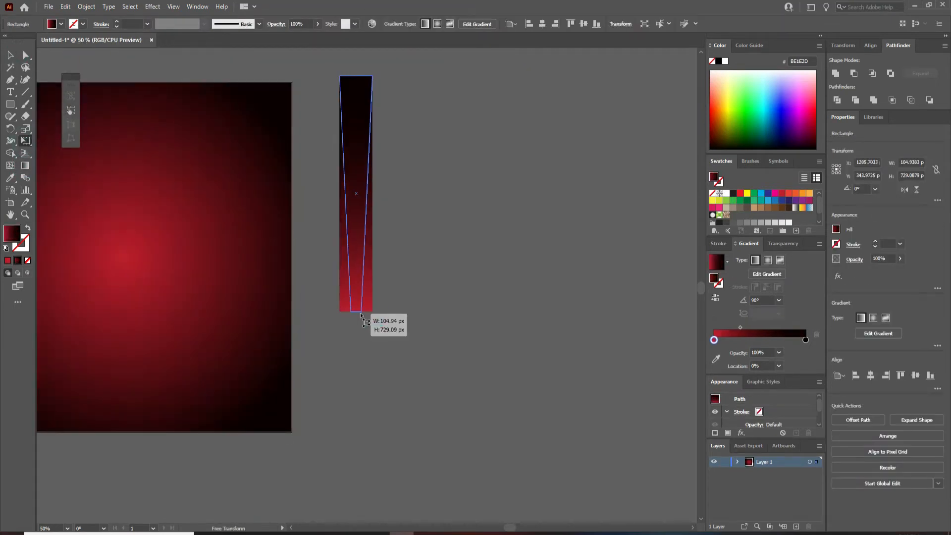
key(v)
Rotate repeated copies of the tapered bar around its narrow lower end to form an evenly spaced eight-ray burst
key(r)
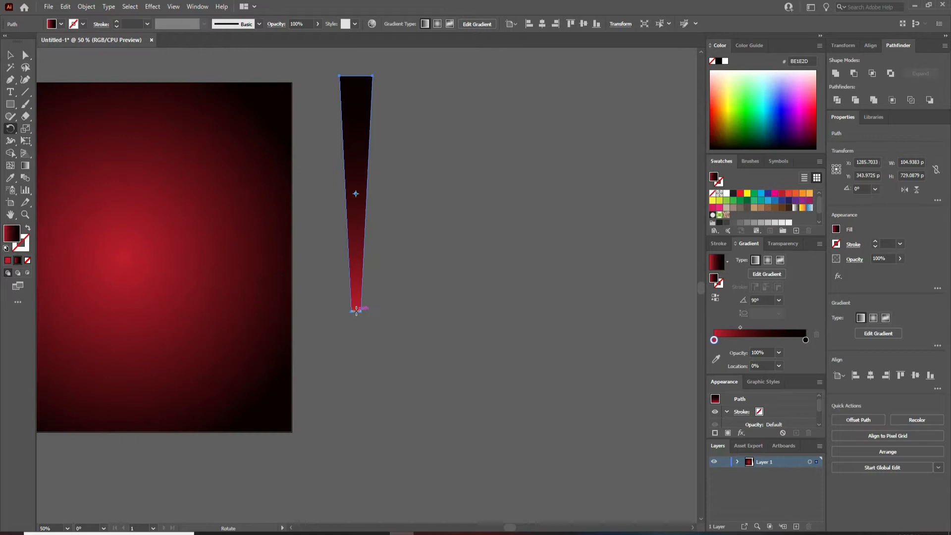
drag(513, 197, 518, 195)
key(ctrl+d)
key(ctrl+d)
key(ctrl+d)
key(ctrl+d)
key(ctrl+d)
key(ctrl+d)
key(v)
click(592, 225)
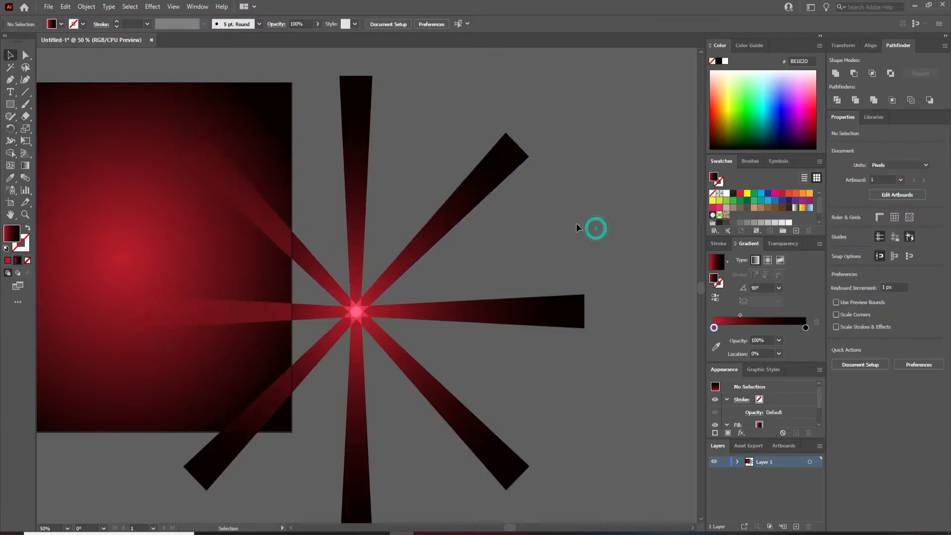
Group the rays and center the group on the artboard over the red background
key(ctrl+a)
key(ctrl+g)
scroll(339, 370, left, 3)
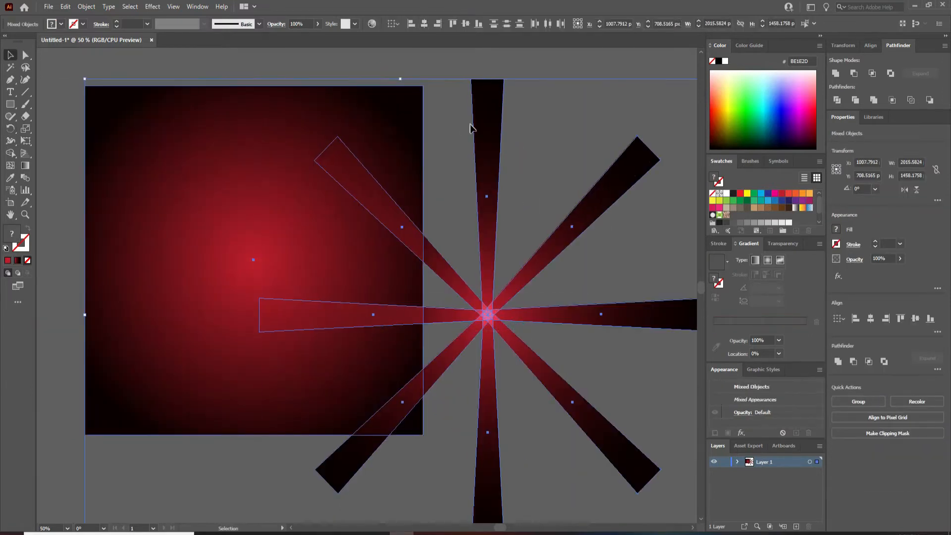
click(425, 23)
click(466, 24)
click(554, 148)
scroll(554, 148, left, 6)
click(530, 259)
drag(542, 259, 582, 259)
click(572, 213)
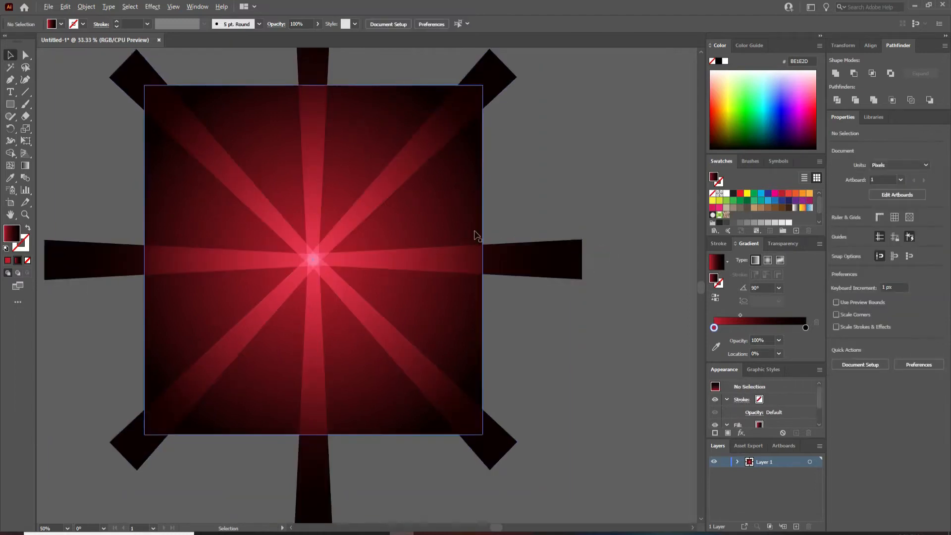
Duplicate the ray group in place, rotate the copy so its rays fall between the originals, and shrink it to about 1300 px wide
scroll(474, 236, right, 1)
click(549, 257)
click(65, 7)
click(81, 55)
key(ctrl+f)
scroll(556, 237, down, 1)
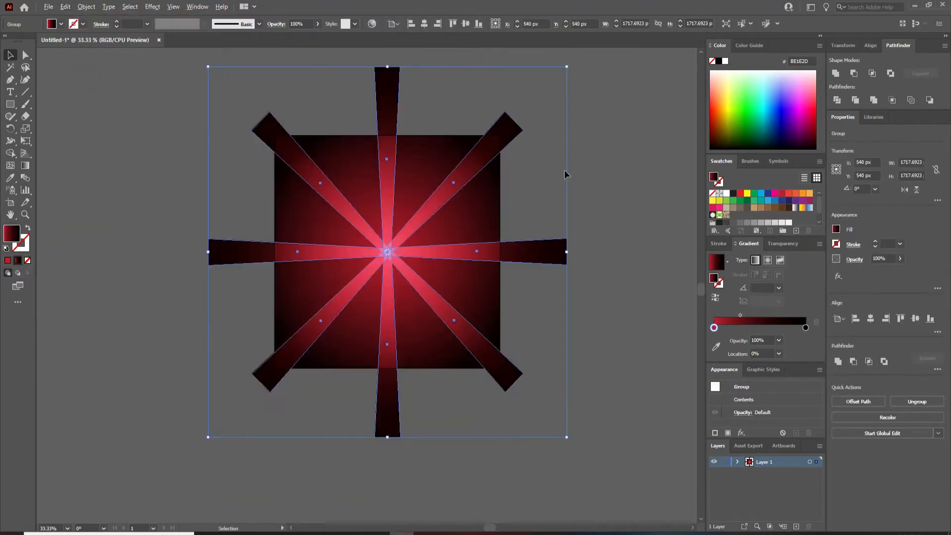
drag(573, 64, 565, 94)
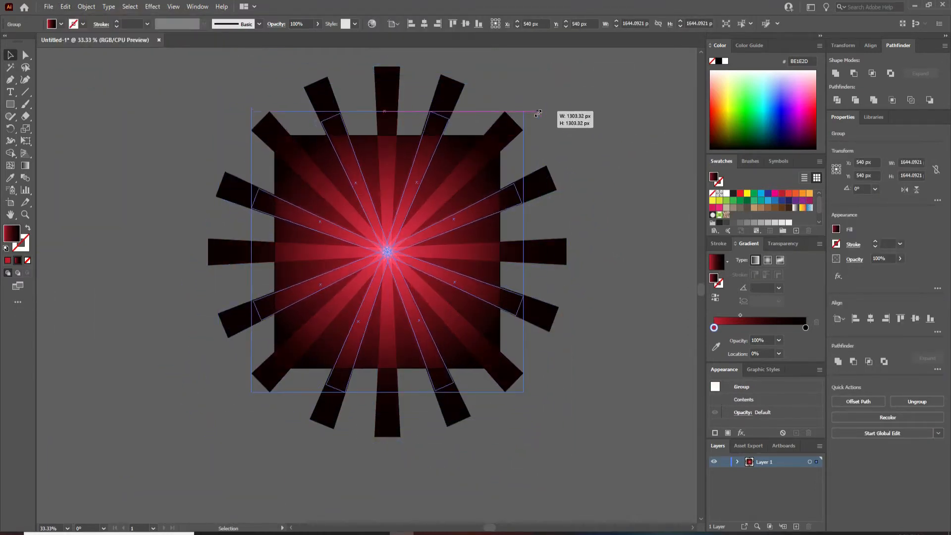
click(579, 103)
Lower the opacity of both ray groups to 28%
scroll(394, 97, up, 1)
click(395, 99)
shift+click(458, 127)
click(318, 24)
drag(318, 39, 287, 39)
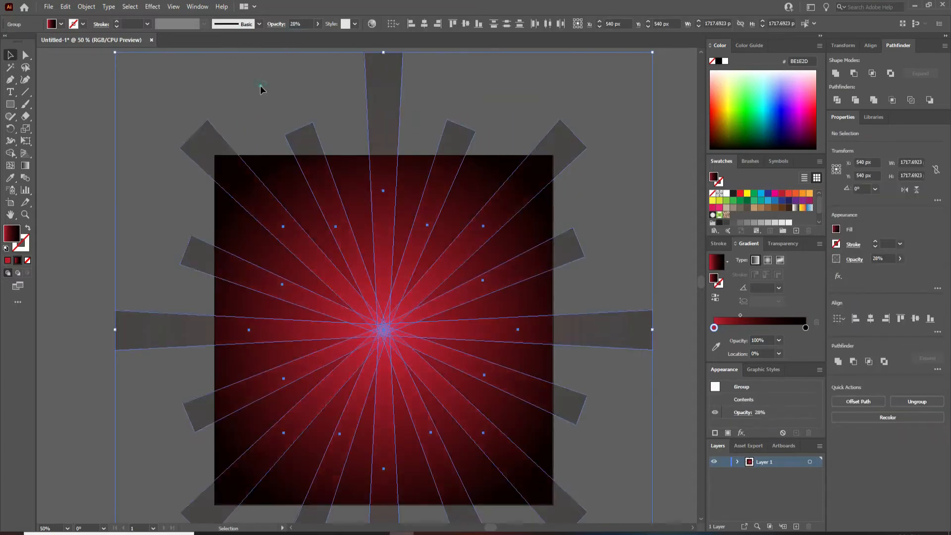
click(261, 85)
Combine the two ray groups into a single group and lock it
scroll(612, 198, up, 1)
click(587, 81)
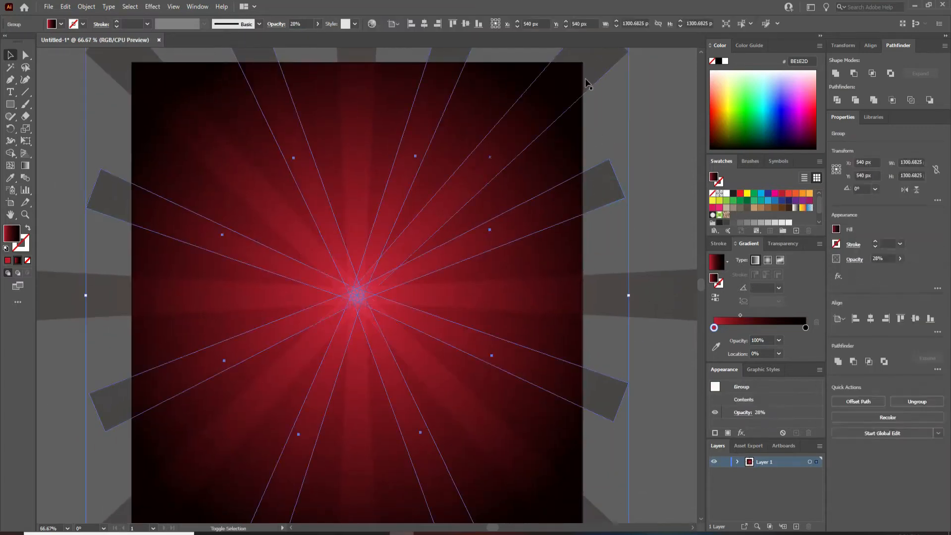
right_click(508, 169)
click(541, 239)
click(87, 7)
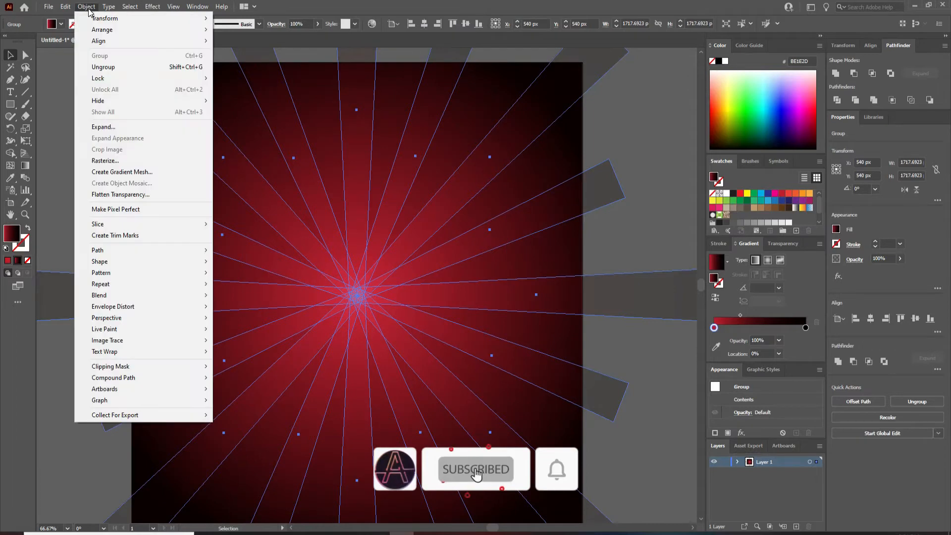
mouse_move(114, 77)
click(239, 78)
Lock the gradient background rectangle
click(546, 123)
click(86, 6)
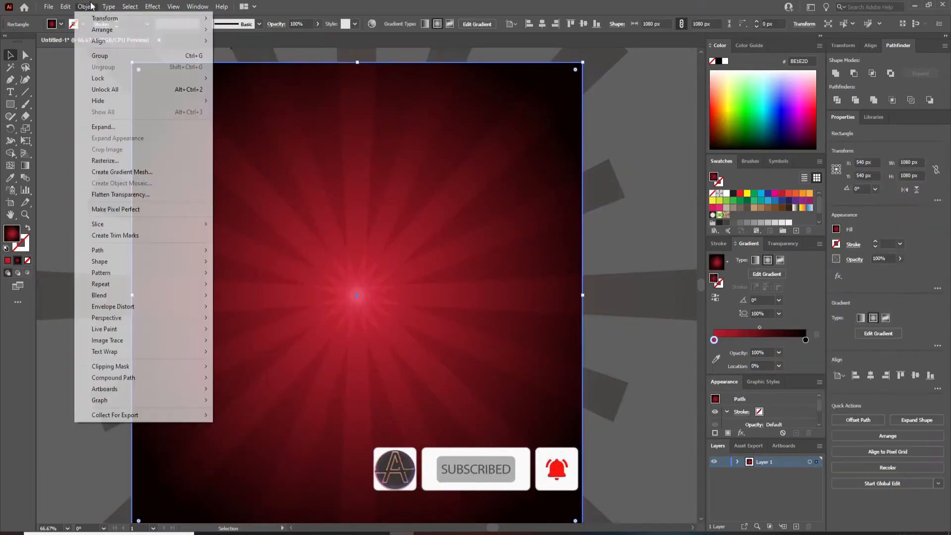
mouse_move(212, 82)
click(277, 77)
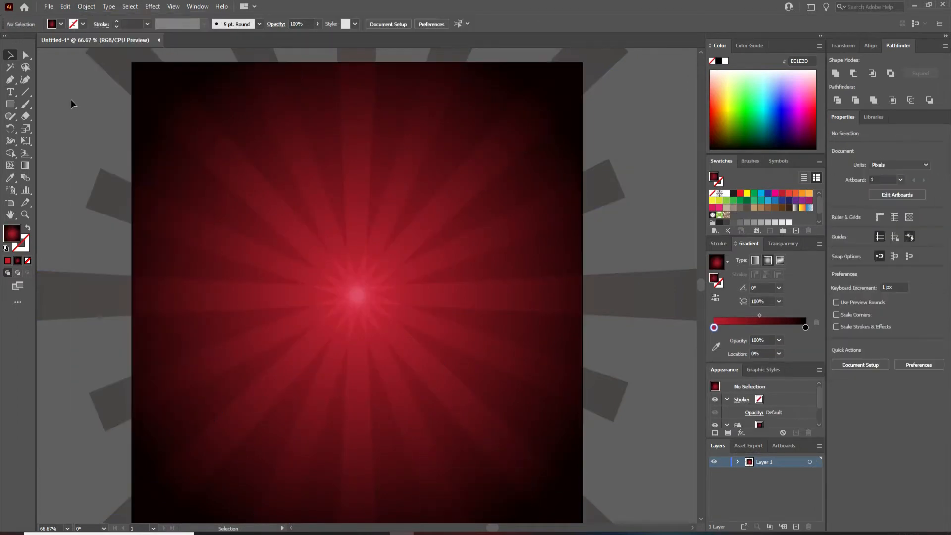
Draw a square about 644 px wide from the artboard's upper-left corner and give it no fill
mouse_move(132, 62)
mouse_down()
mouse_move(378, 266)
mouse_move(400, 340)
mouse_up()
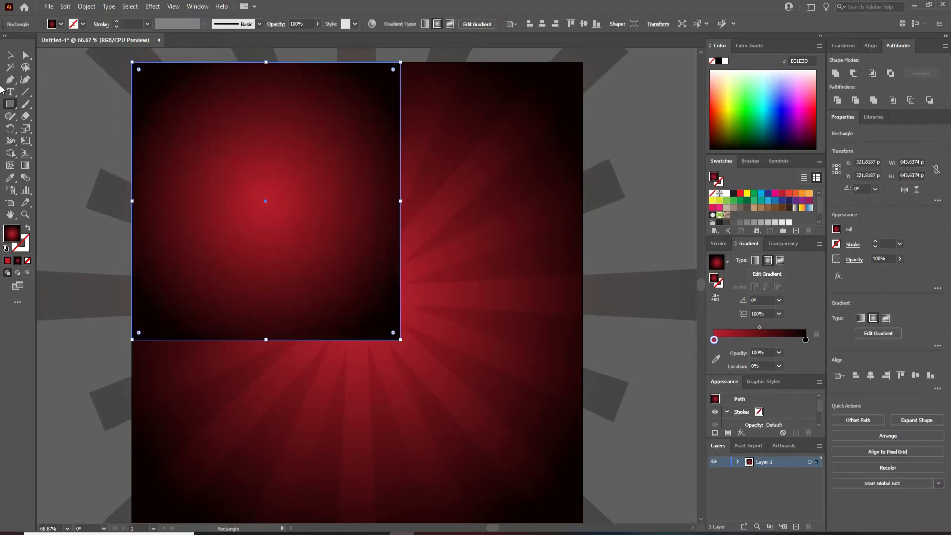
key(v)
click(7, 248)
click(27, 260)
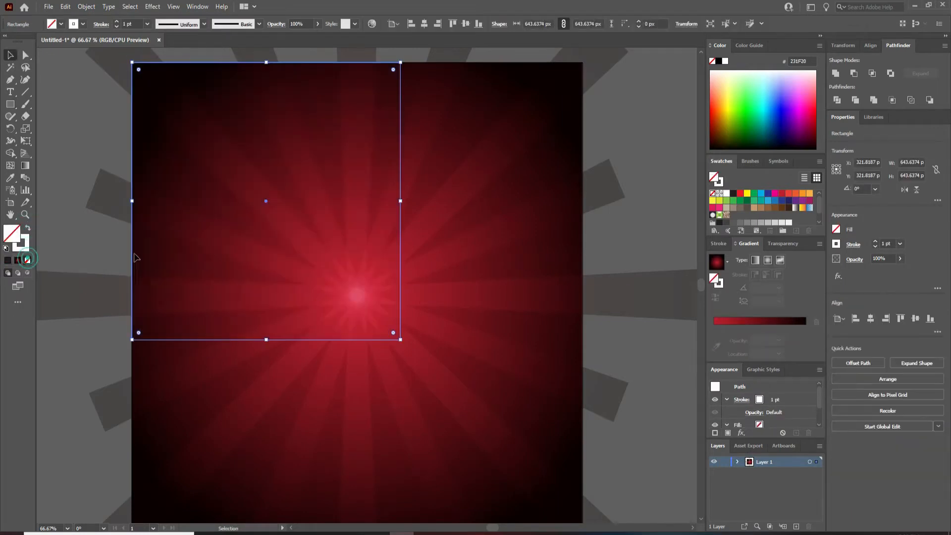
Give the square a white outline with a stroke weight of 7 pt
click(137, 25)
text(4)
key(Return)
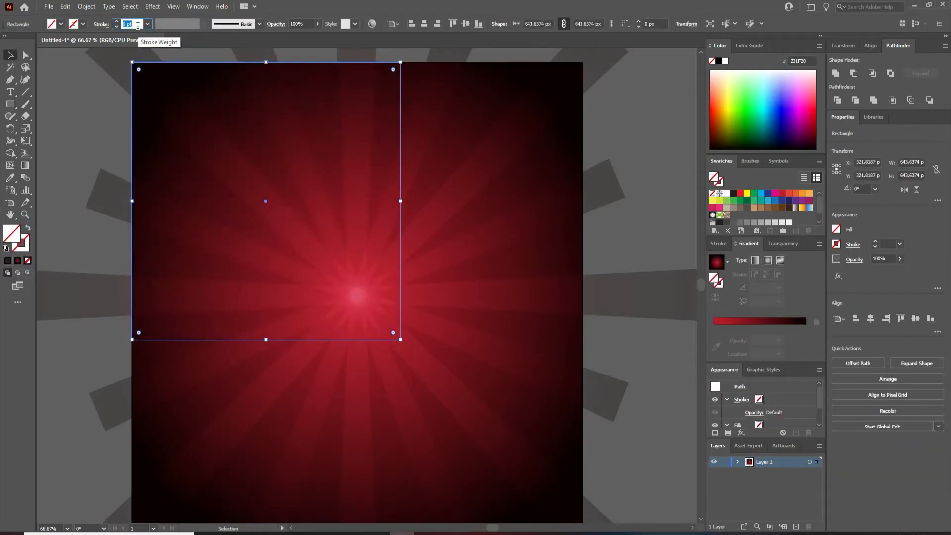
text(9)
key(Return)
key(Down)
key(Down)
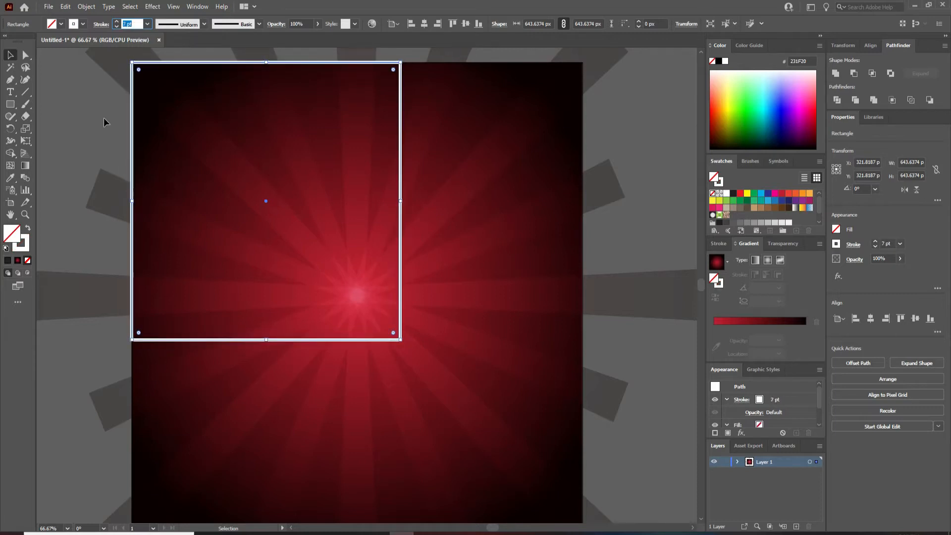
click(103, 117)
Nudge the square frame inward to about 70 px from the artboard's left edge and 60 px from its top edge
drag(133, 109, 132, 114)
key(shift+Down)
key(shift+Down)
key(shift+Down)
key(shift+Down)
key(shift+Down)
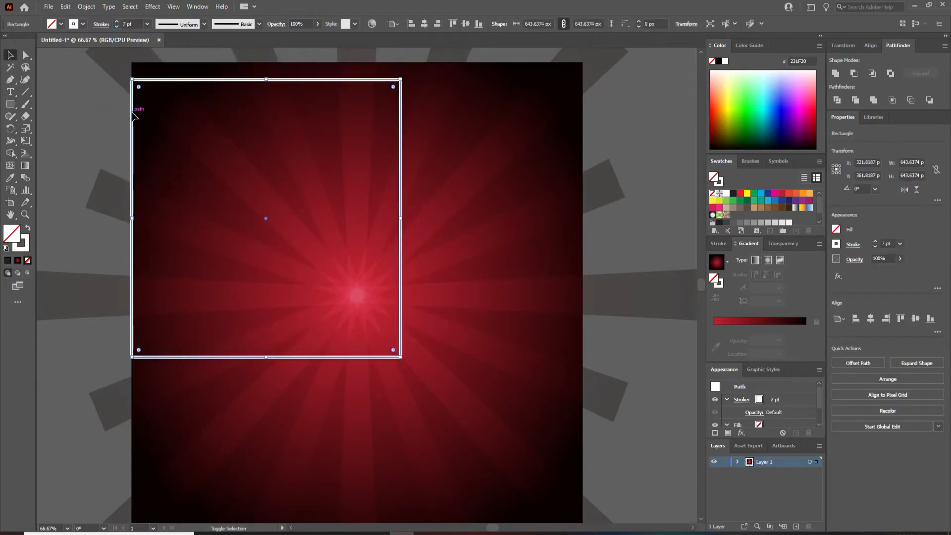
key(shift+Right)
key(shift+Right)
key(shift+Right)
key(shift+Right)
key(shift+Right)
key(shift+Right)
key(shift+Down)
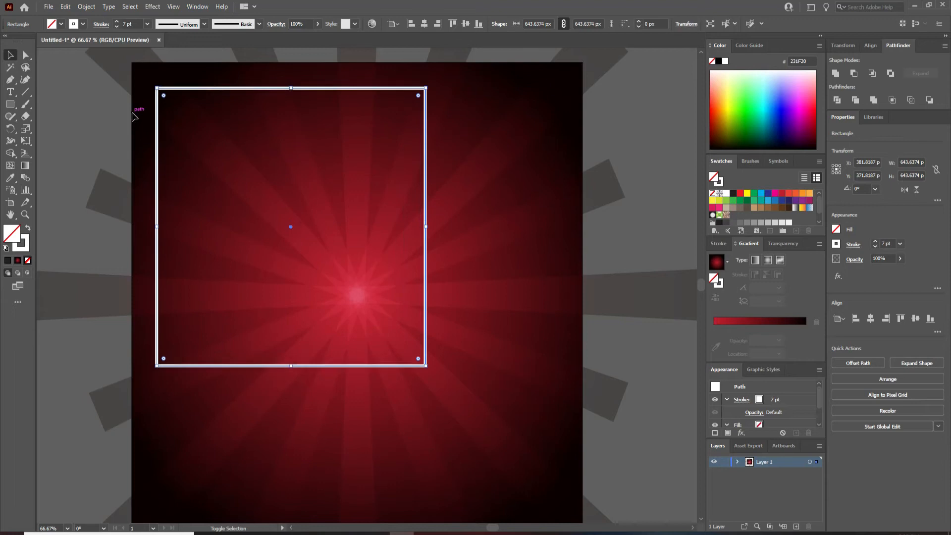
key(shift+Right)
Scale the square frame down proportionally from its lower-right corner to about 595 px wide
click(25, 54)
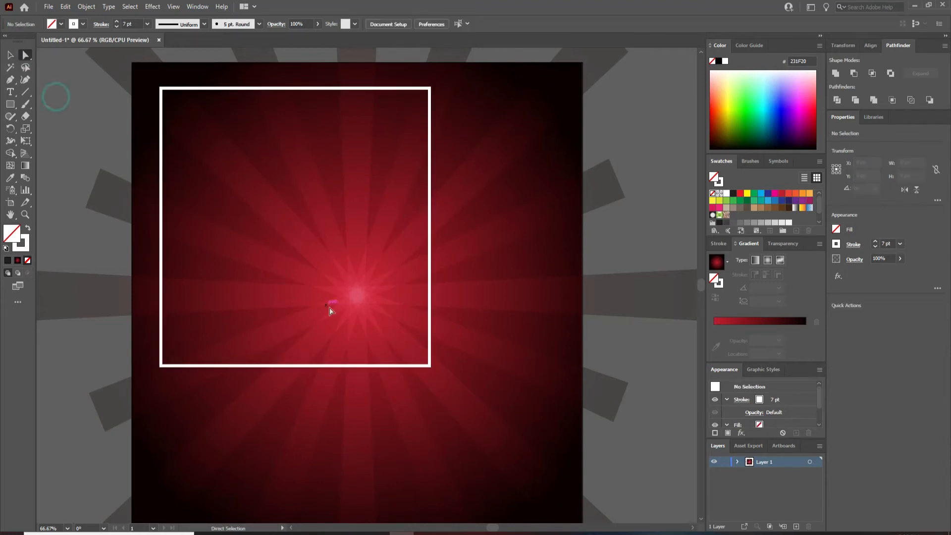
click(430, 367)
click(12, 54)
click(53, 118)
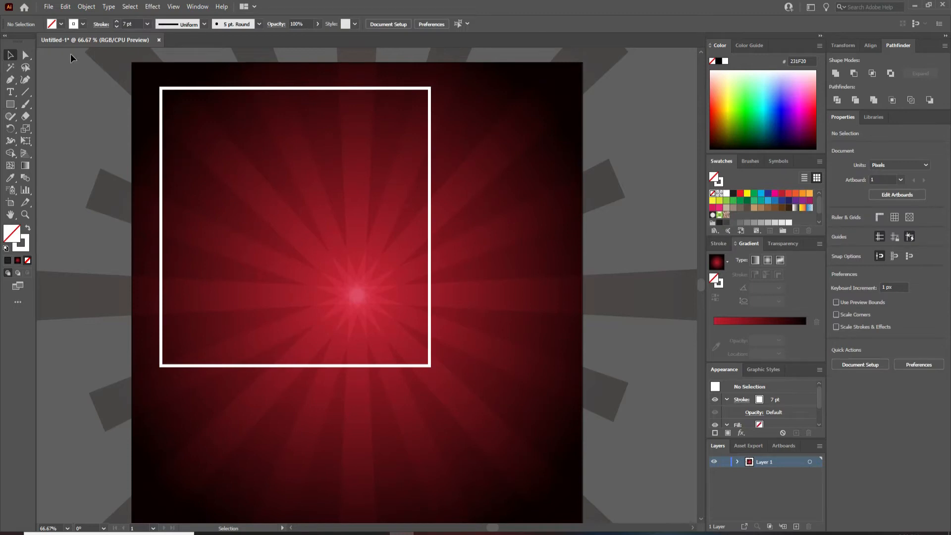
click(430, 366)
drag(431, 366, 410, 345)
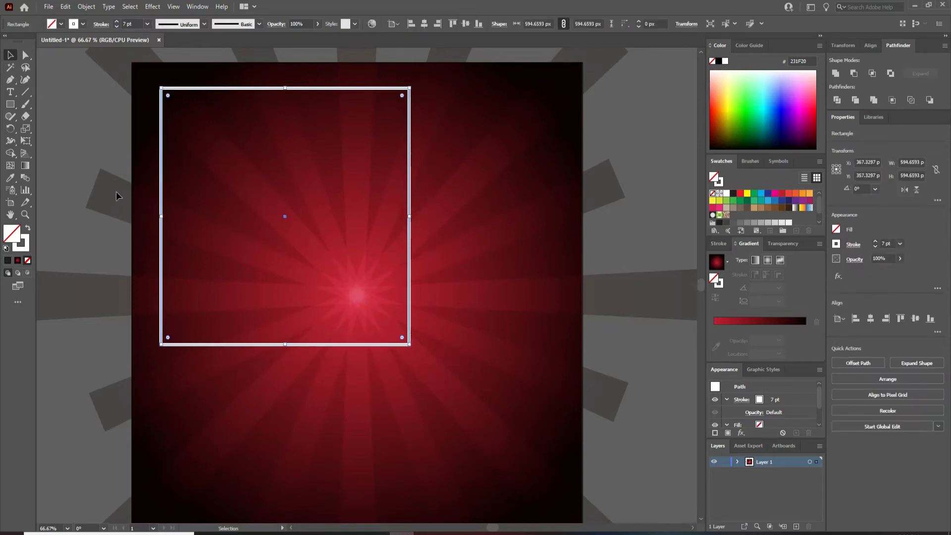
click(110, 201)
Place the black and red shoe image Untitled-1.png from the New Volume (D:) drive onto the artboard
click(208, 533)
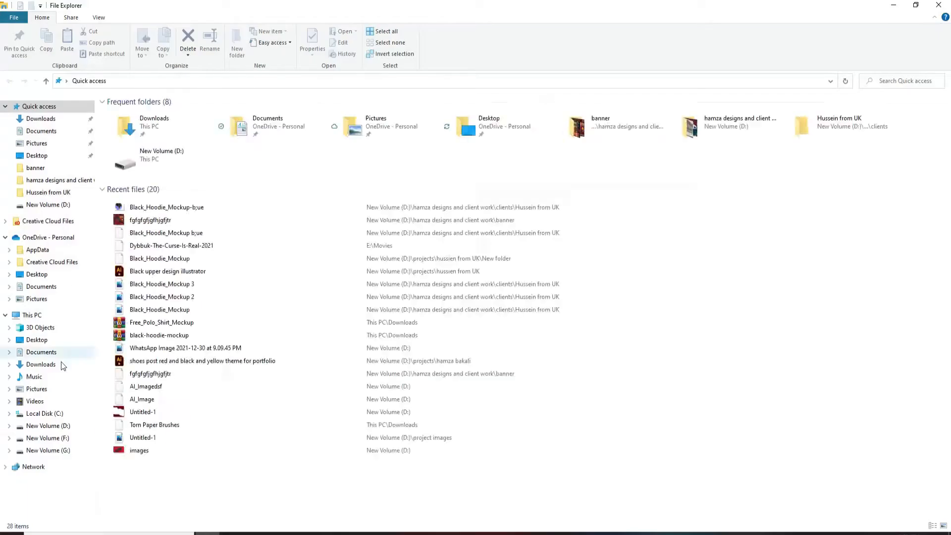
click(48, 426)
double_click(811, 130)
drag(468, 481, 448, 221)
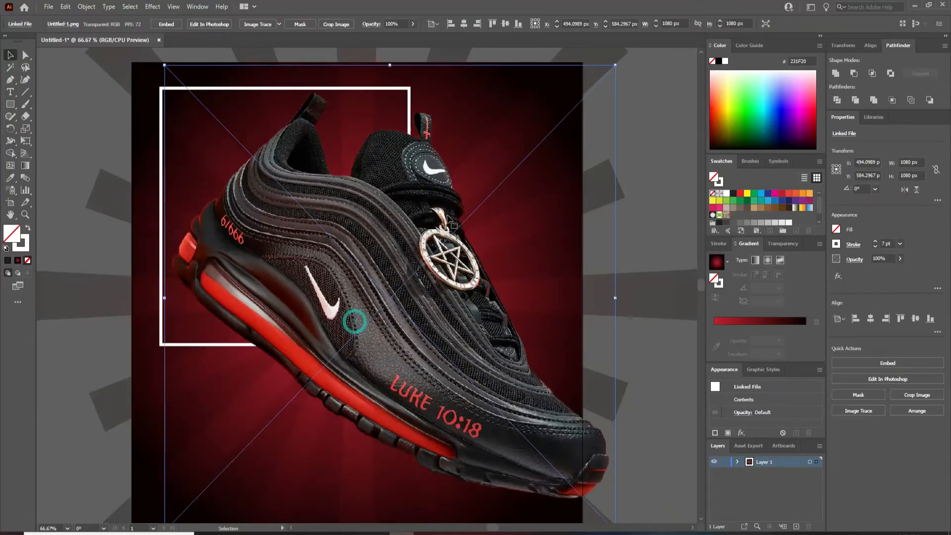
Scale the shoe image down to about 844 px wide and position it over the middle of the artboard
drag(615, 66, 566, 111)
drag(433, 257, 418, 249)
drag(414, 252, 396, 253)
drag(393, 253, 383, 254)
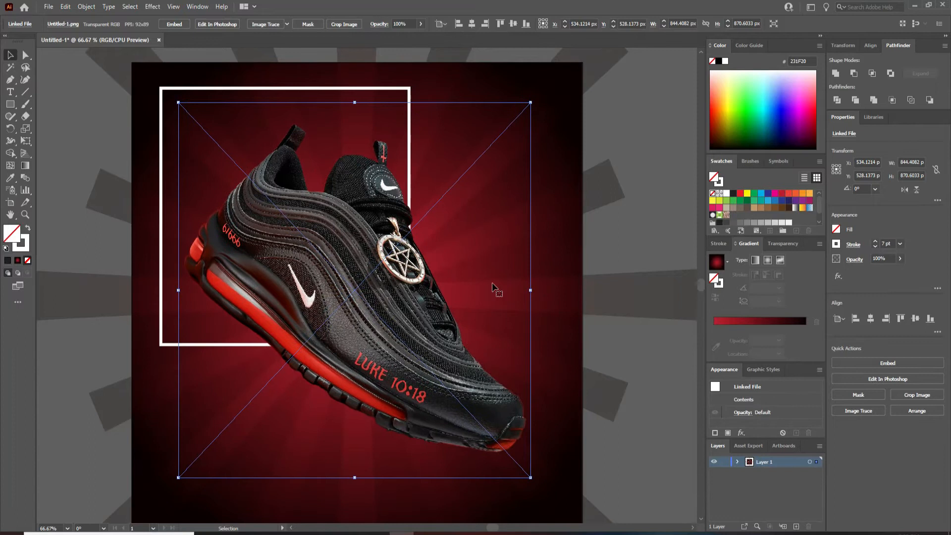
click(662, 186)
Shrink the shoe image slightly further from its upper-right corner
scroll(627, 178, right, 1)
click(492, 117)
drag(521, 100, 509, 113)
key(ctrl+z)
click(607, 160)
click(399, 94)
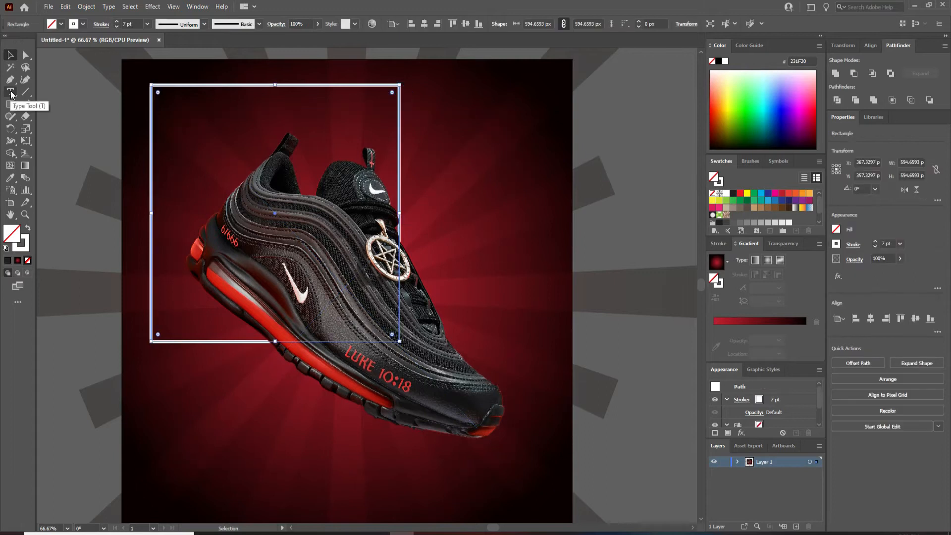
click(24, 92)
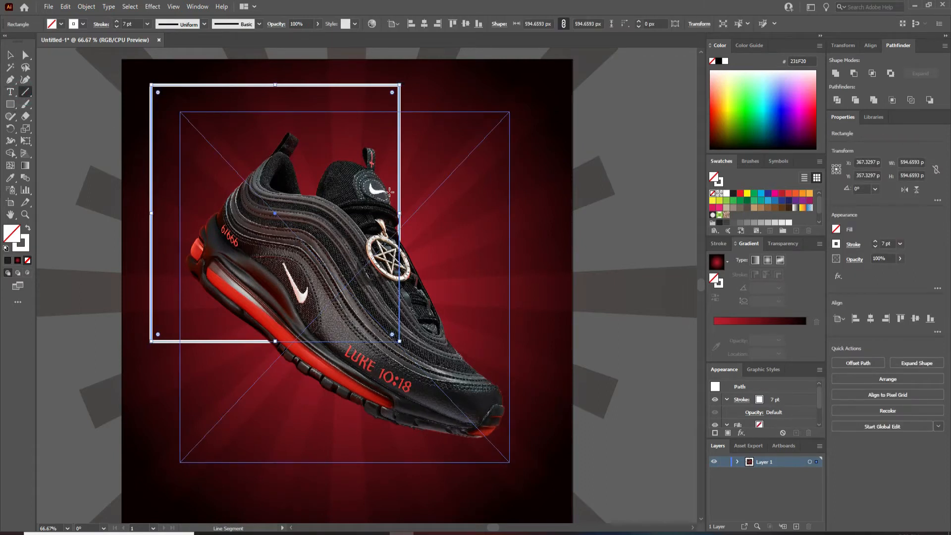
drag(391, 192, 425, 191)
key(v)
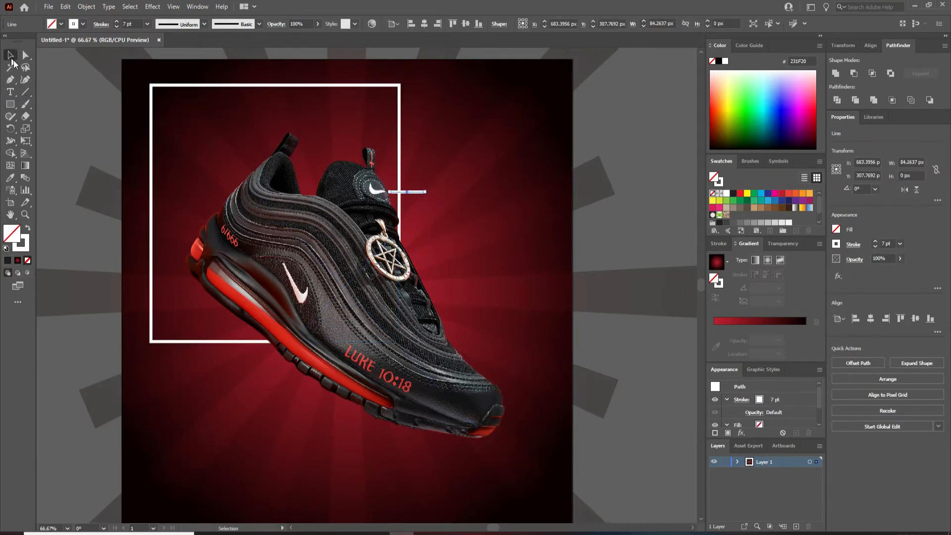
key(Delete)
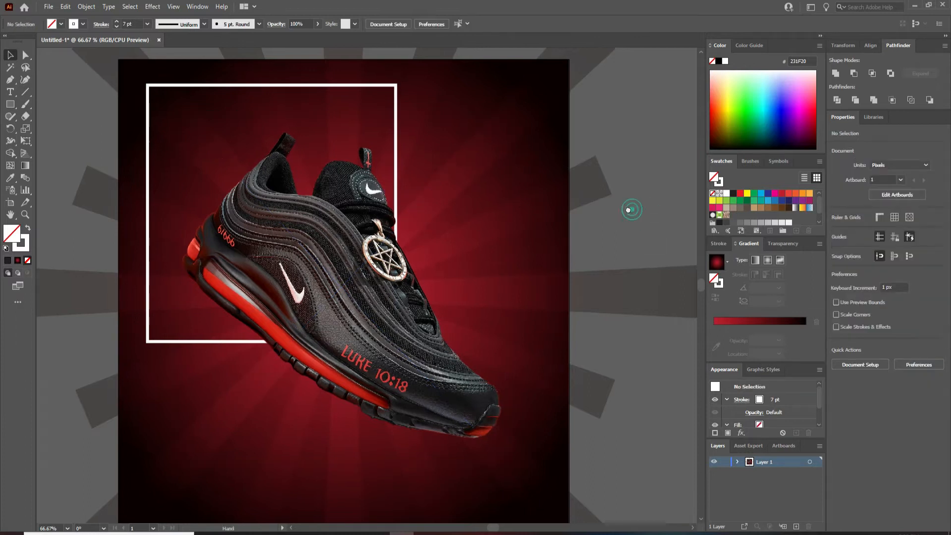
drag(631, 208, 612, 206)
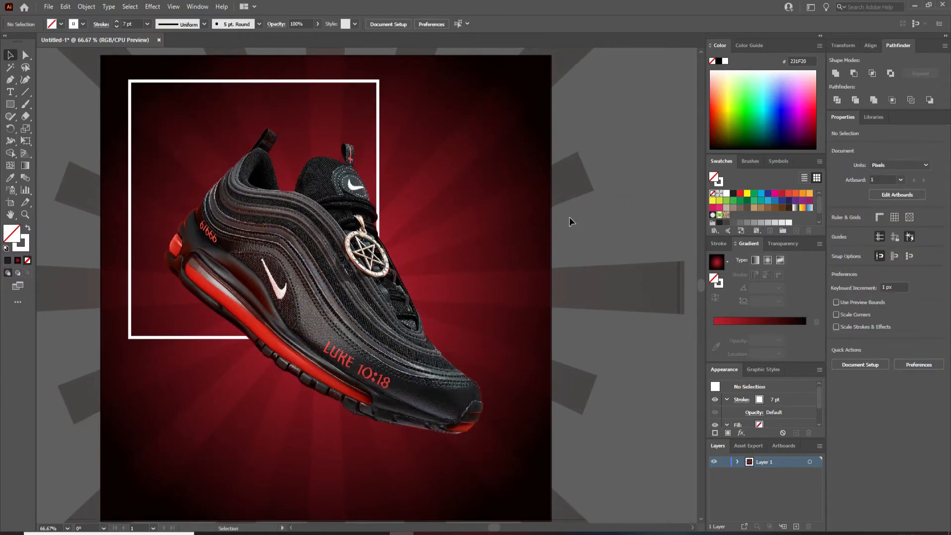
Try to erase the square frame's right edge beside the shoe's laces with the Eraser tool
click(378, 94)
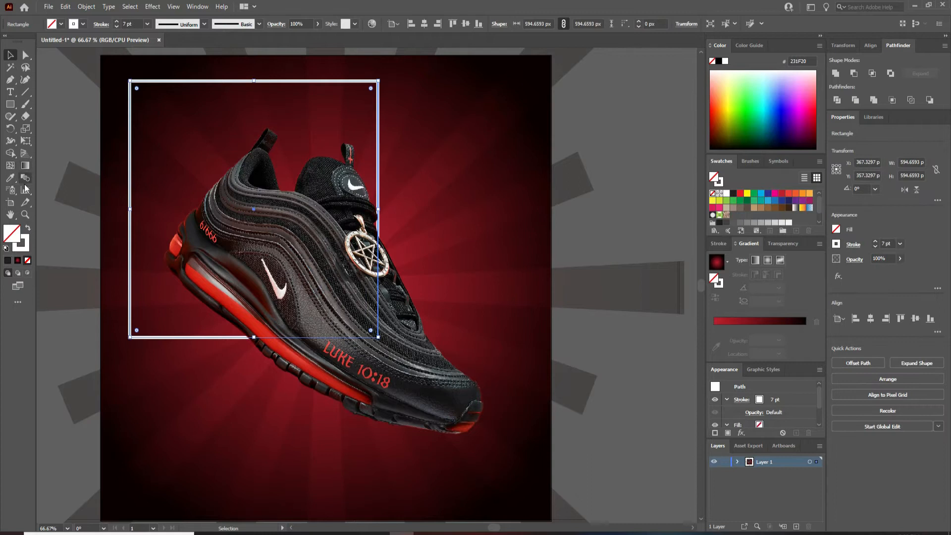
click(28, 119)
scroll(377, 237, up, 3)
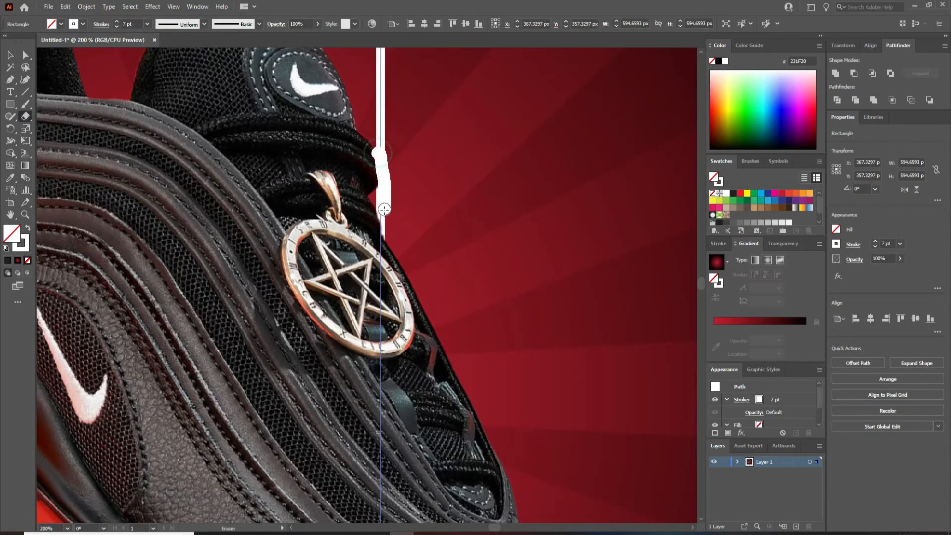
drag(385, 209, 380, 222)
click(11, 55)
key(ctrl+0)
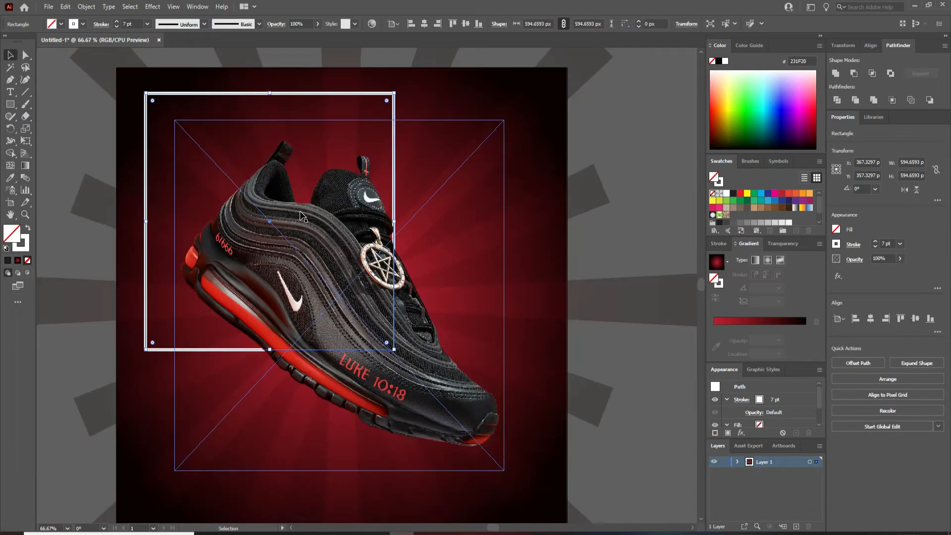
Set the square frame's stroke weight to 12 pt
click(65, 7)
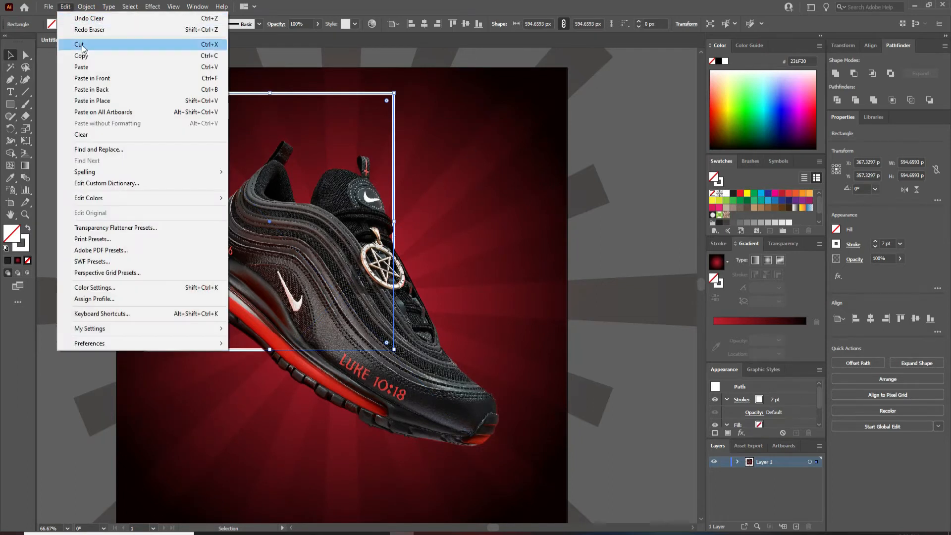
mouse_move(78, 5)
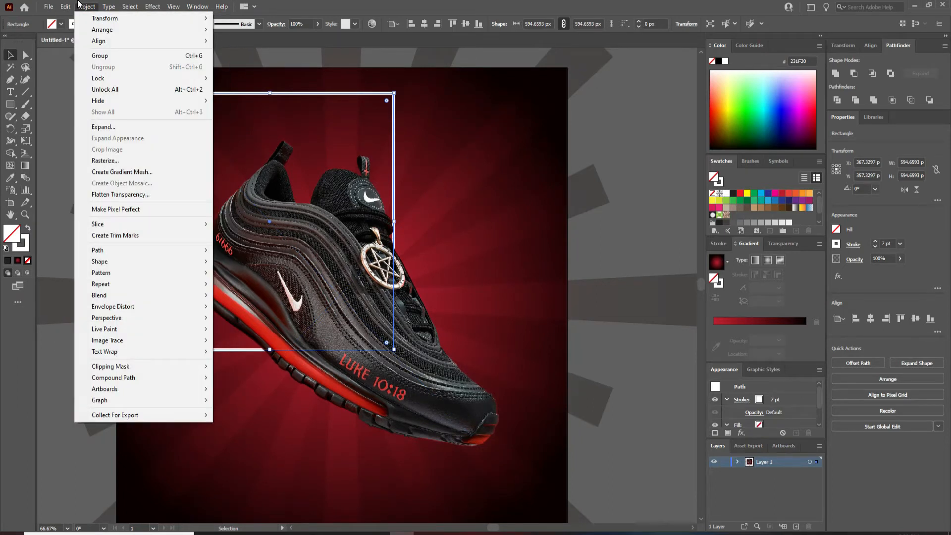
click(104, 127)
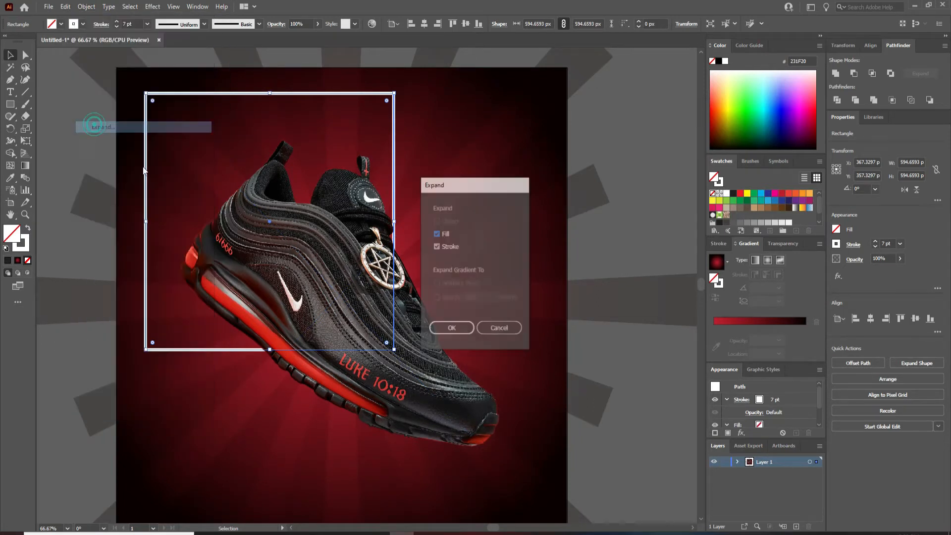
click(482, 330)
text(12)
key(Return)
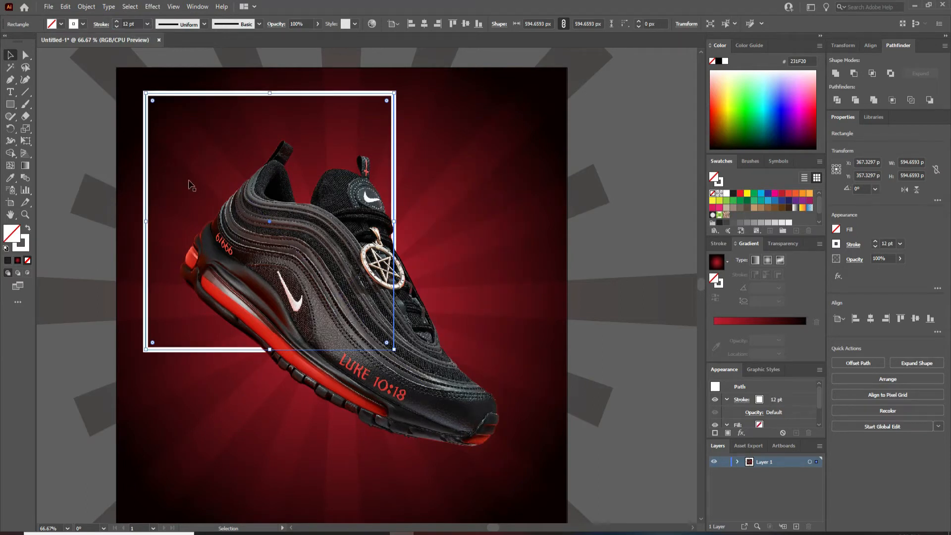
Shift the shoe image slightly down and to the right over the frame
drag(436, 373, 448, 396)
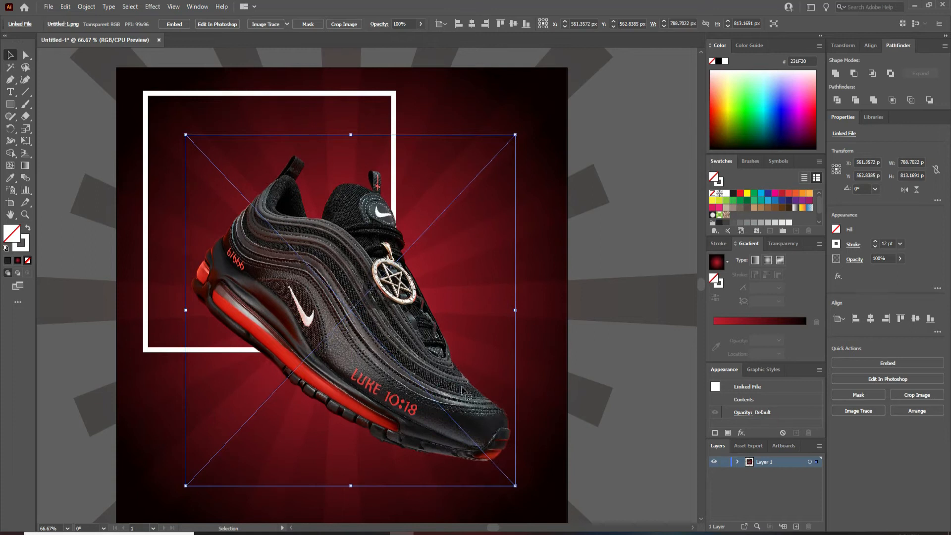
click(637, 206)
Expand the square frame's stroke into a filled shape
click(392, 101)
click(87, 6)
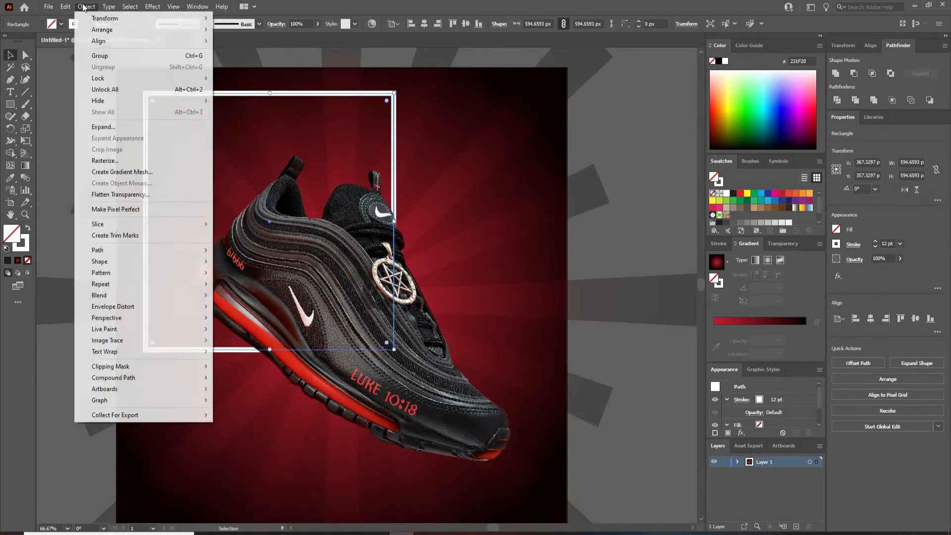
click(129, 128)
click(453, 328)
click(609, 185)
Draw a short diagonal Pen line across the frame's right side, following the slope of the shoe's tongue
scroll(386, 189, up, 1)
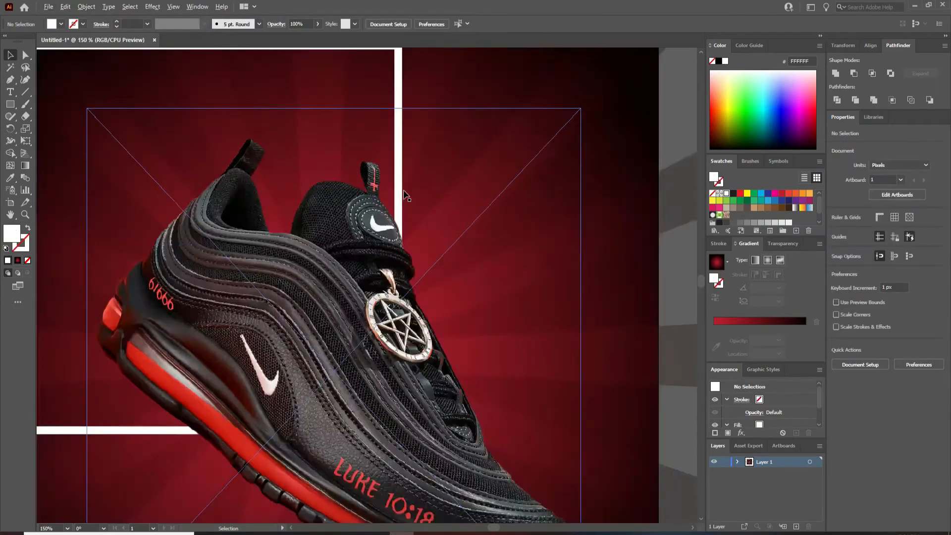
scroll(404, 194, up, 2)
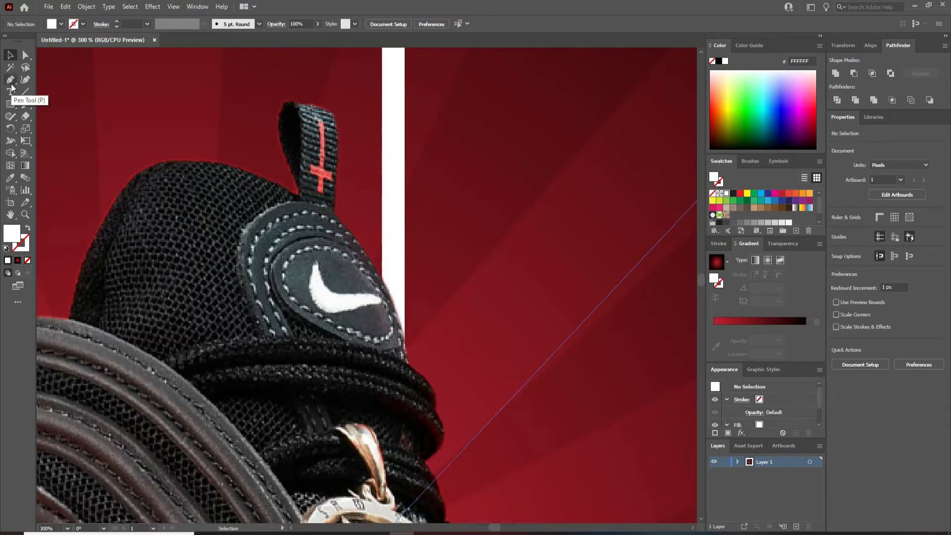
click(11, 81)
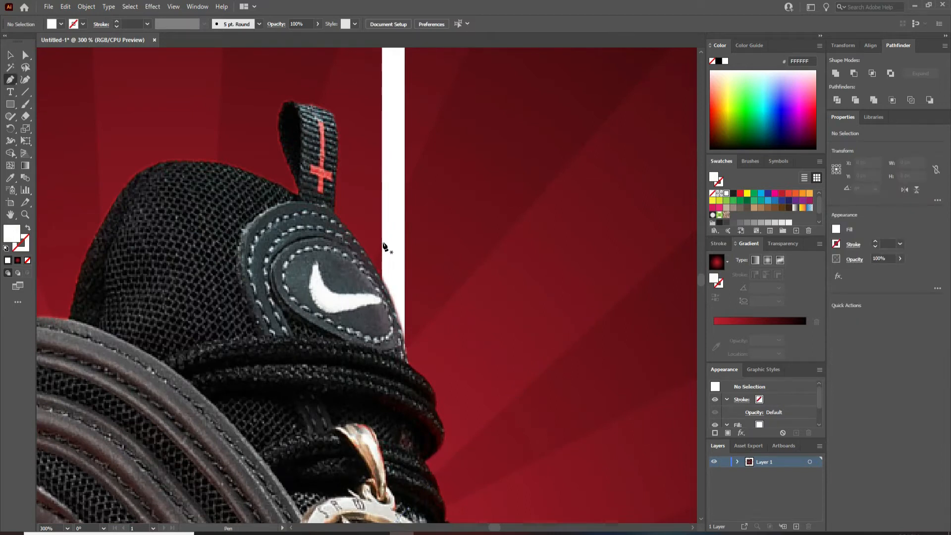
click(382, 239)
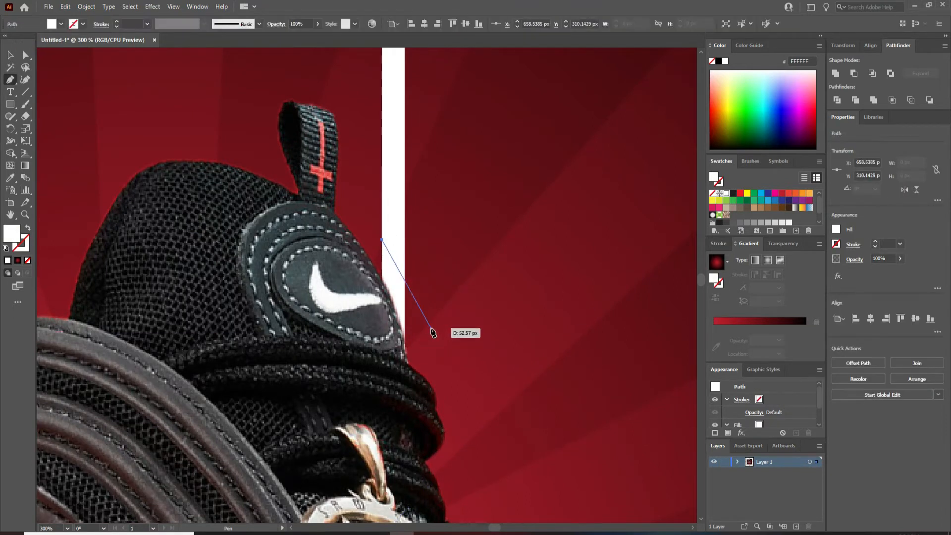
click(431, 328)
key(v)
Give the diagonal line a turquoise 41FFD7 stroke and no fill
scroll(446, 280, down, 3)
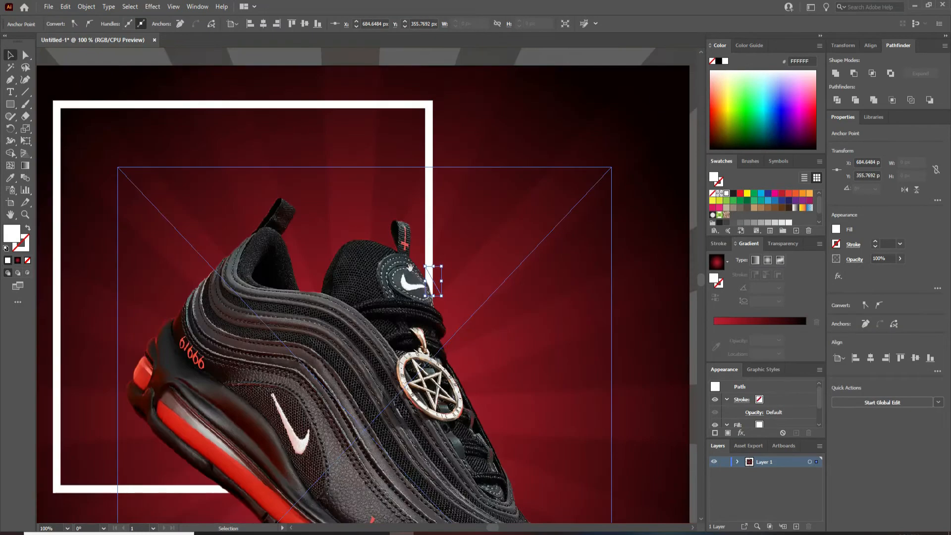
drag(153, 342, 199, 210)
click(760, 100)
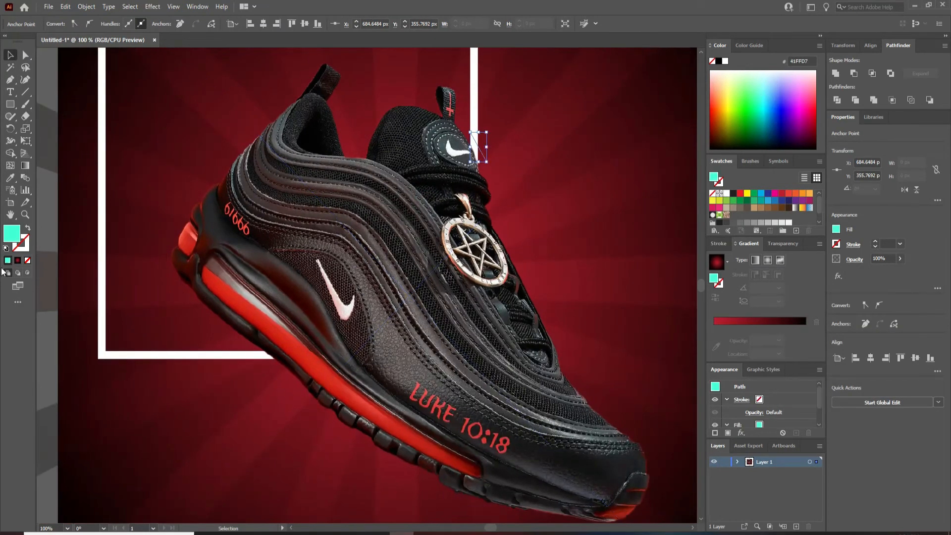
click(28, 228)
Copy the diagonal line to the frame's bottom edge beside the sole and rotate it to match the sole's slope
click(498, 154)
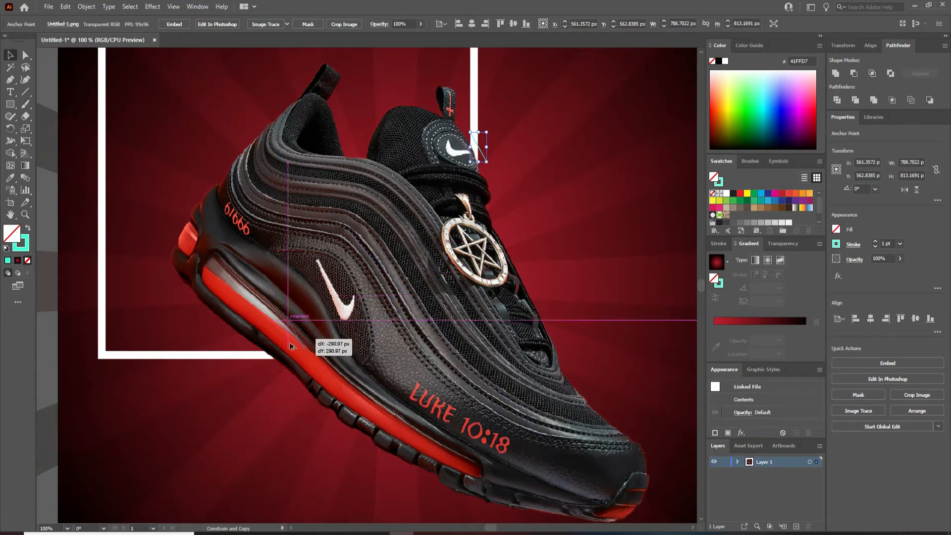
click(265, 369)
scroll(263, 368, up, 5)
drag(364, 485, 381, 473)
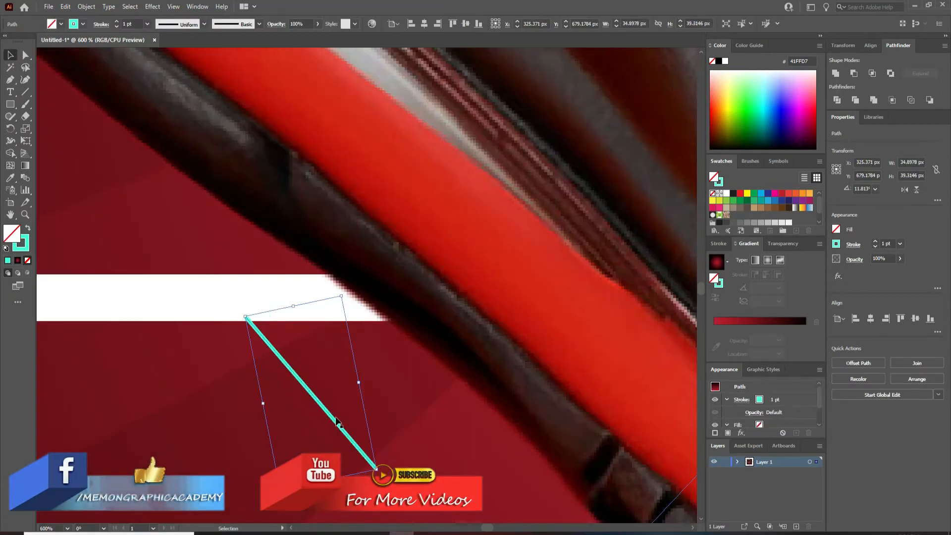
drag(338, 425, 325, 341)
key(ctrl+z)
drag(372, 394, 381, 381)
scroll(346, 359, down, 4)
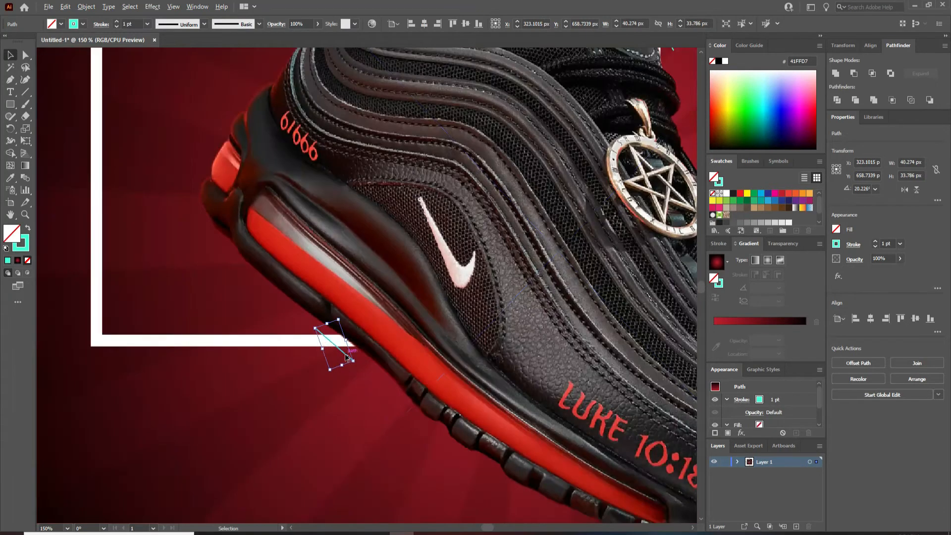
Select the frame with both diagonal lines and trim the frame's bottom edge at the sole with the Shape Builder
shift+click(123, 344)
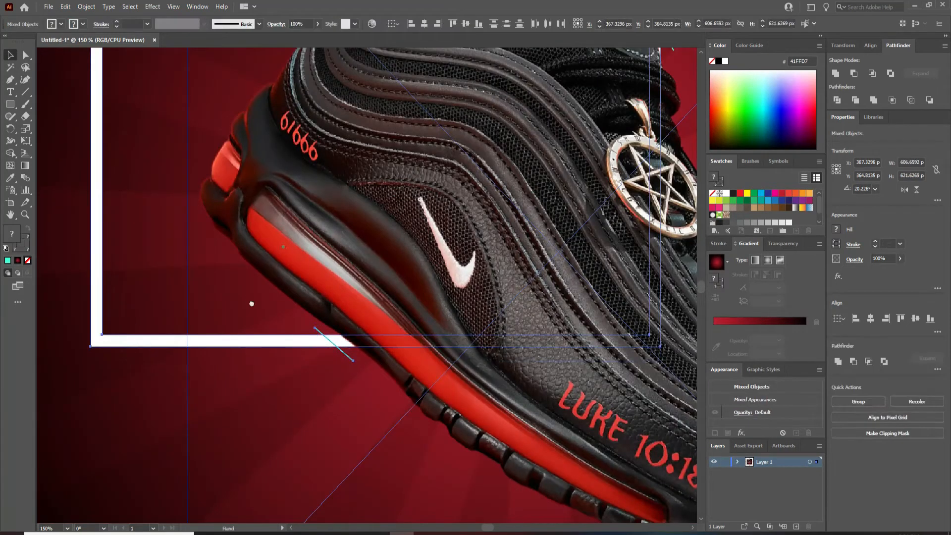
drag(251, 304, 96, 449)
key(shift+m)
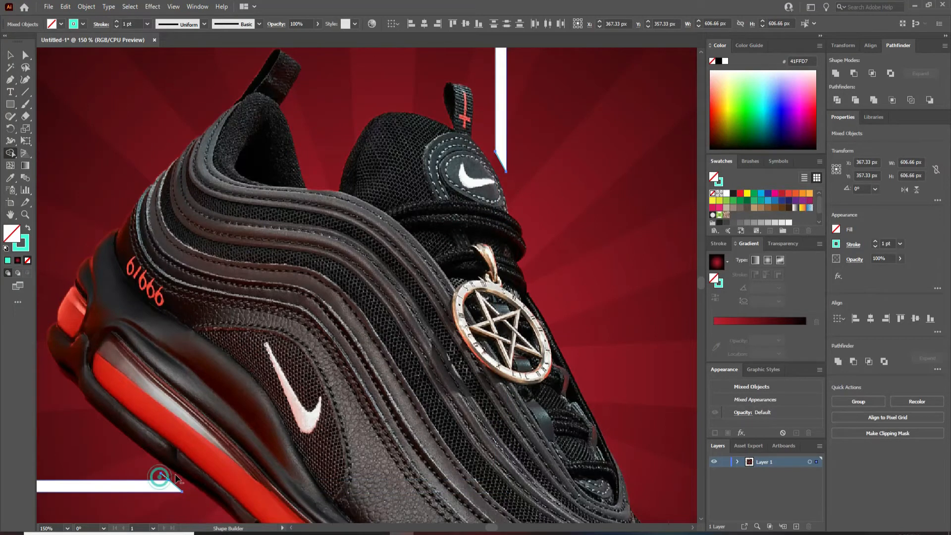
scroll(171, 483, up, 7)
alt+click(179, 480)
scroll(271, 447, down, 8)
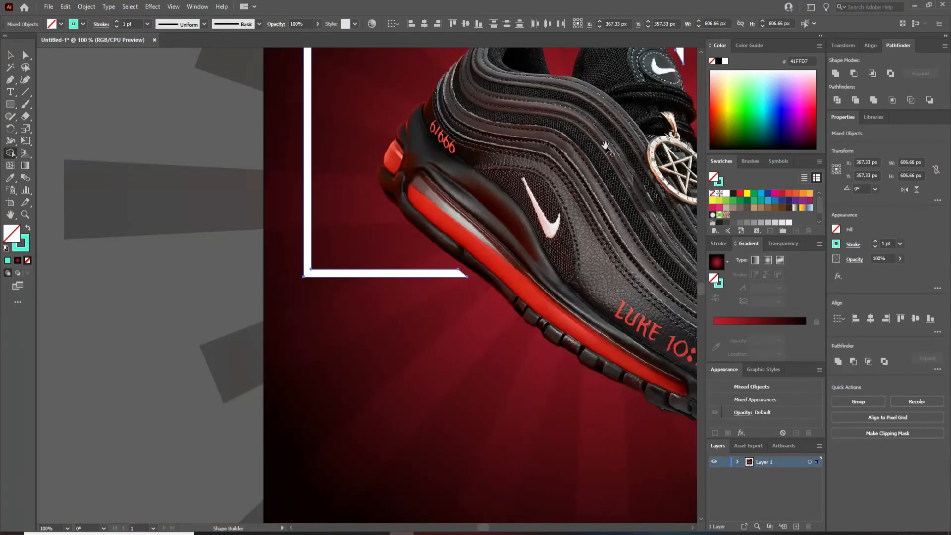
Remove the leftover line pieces at the frame's slanted cut beside the tongue with the Shape Builder and deselect the frame
drag(605, 147, 412, 224)
scroll(483, 128, up, 7)
alt+click(503, 127)
scroll(503, 156, down, 3)
scroll(496, 131, up, 6)
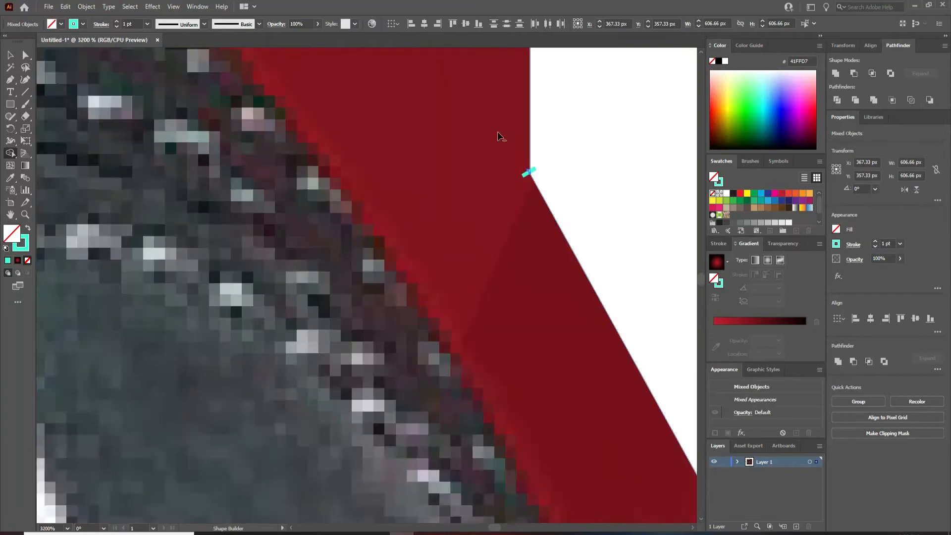
scroll(515, 158, up, 3)
alt+click(555, 187)
scroll(460, 204, down, 4)
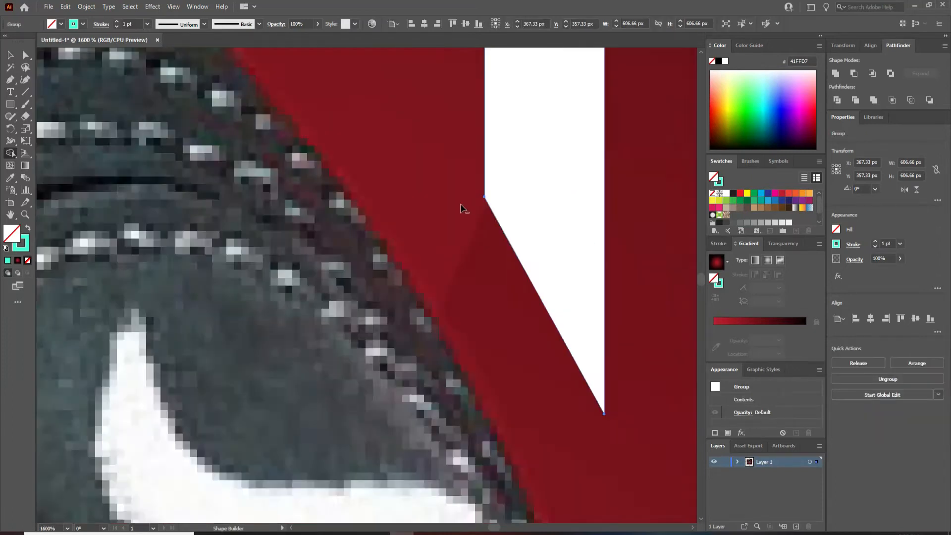
scroll(460, 204, down, 2)
click(11, 55)
scroll(424, 277, down, 7)
click(425, 101)
drag(417, 212, 439, 144)
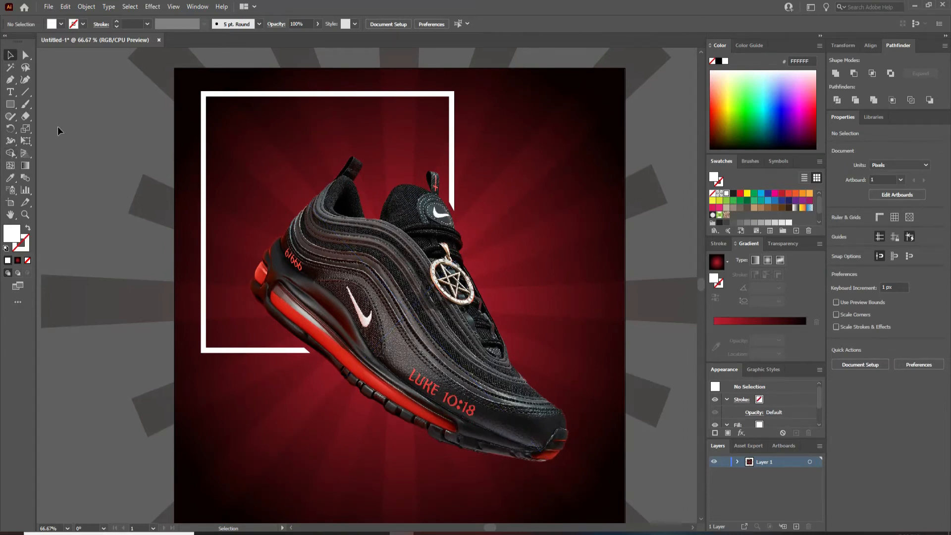
Draw a white square about 83 px wide beside the artboard and round its upper-left corner into a quarter circle
right_click(10, 106)
click(32, 104)
mouse_move(77, 150)
mouse_down()
mouse_move(94, 168)
mouse_move(65, 161)
mouse_move(120, 137)
mouse_move(109, 173)
mouse_move(156, 154)
mouse_up()
click(25, 56)
click(8, 53)
click(112, 132)
Offset the quarter circle's path inward to create an inner copy about 67 px wide
scroll(81, 144, up, 5)
click(114, 159)
click(84, 6)
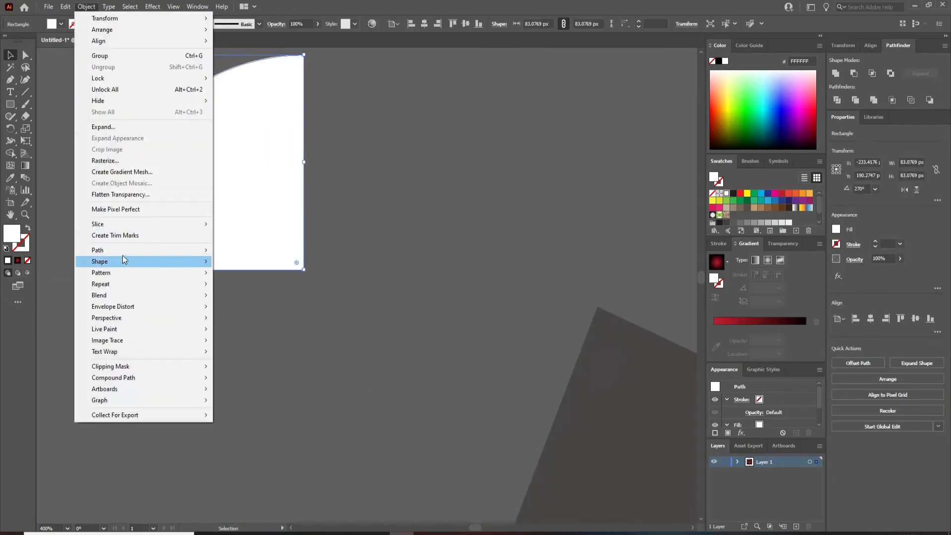
mouse_move(143, 250)
click(244, 289)
scroll(468, 242, down, 18)
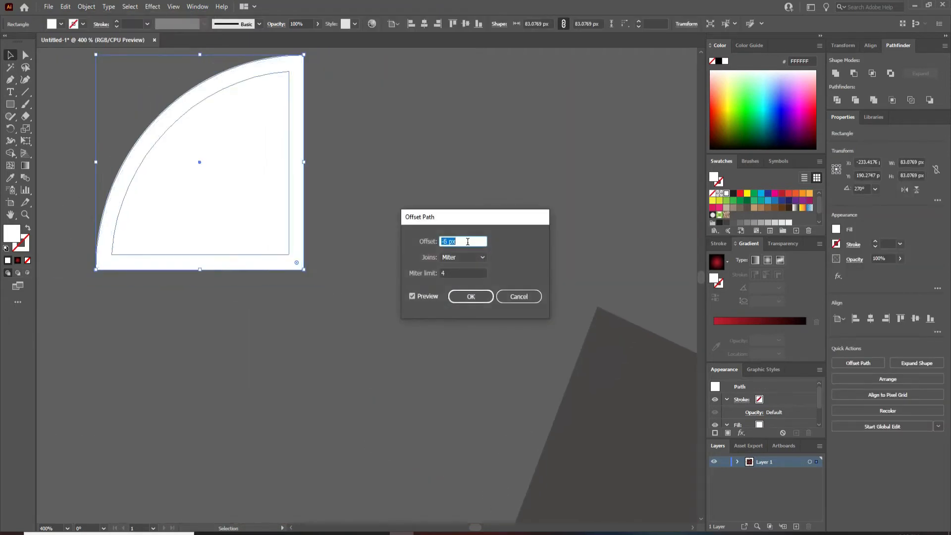
click(470, 298)
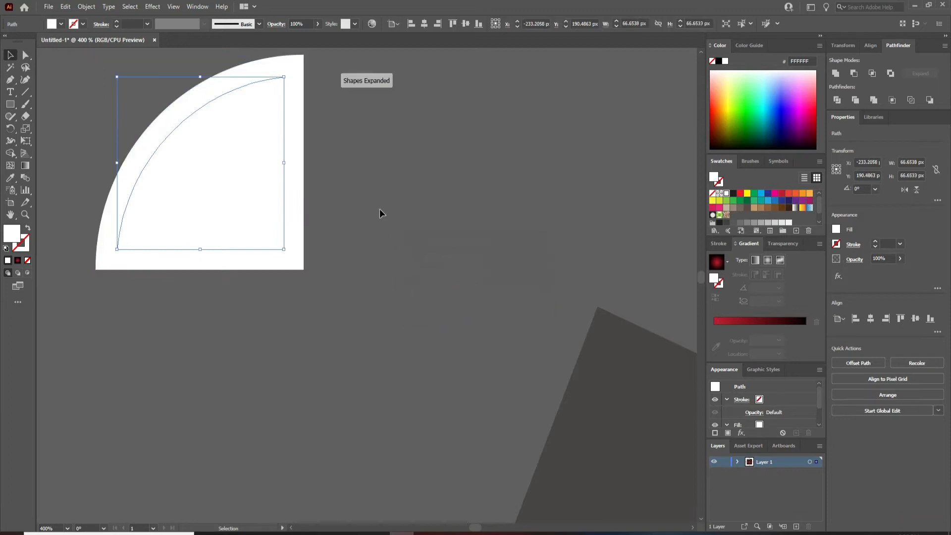
click(395, 143)
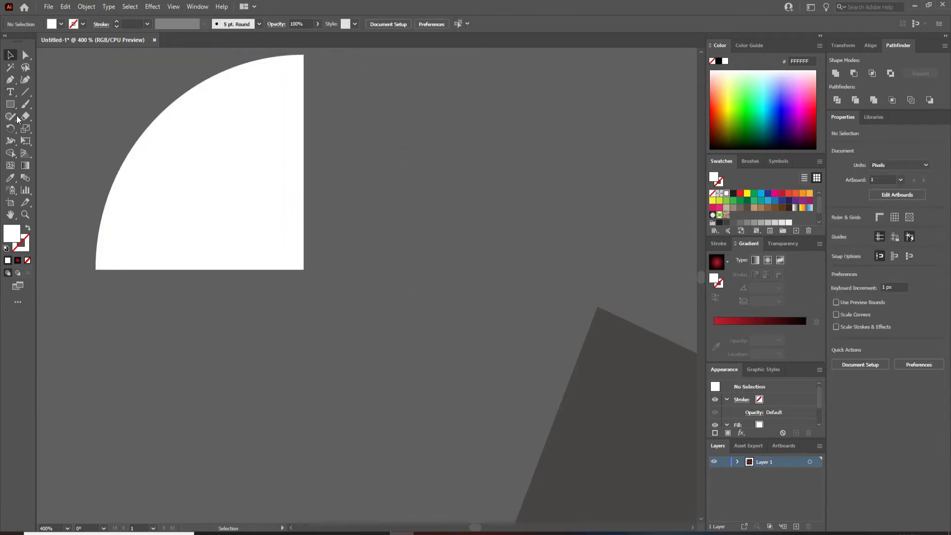
Draw Pen cut lines joining the upper outer and inner corners, and from the inner lower-right corner straight down to the bottom edge
click(10, 80)
scroll(300, 55, up, 1)
click(303, 64)
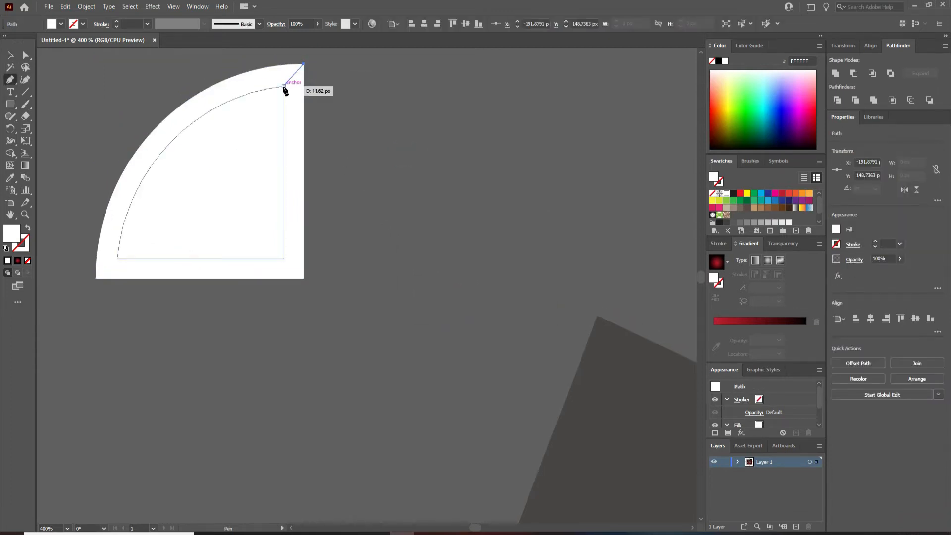
click(284, 87)
drag(156, 57, 320, 289)
click(141, 329)
key(p)
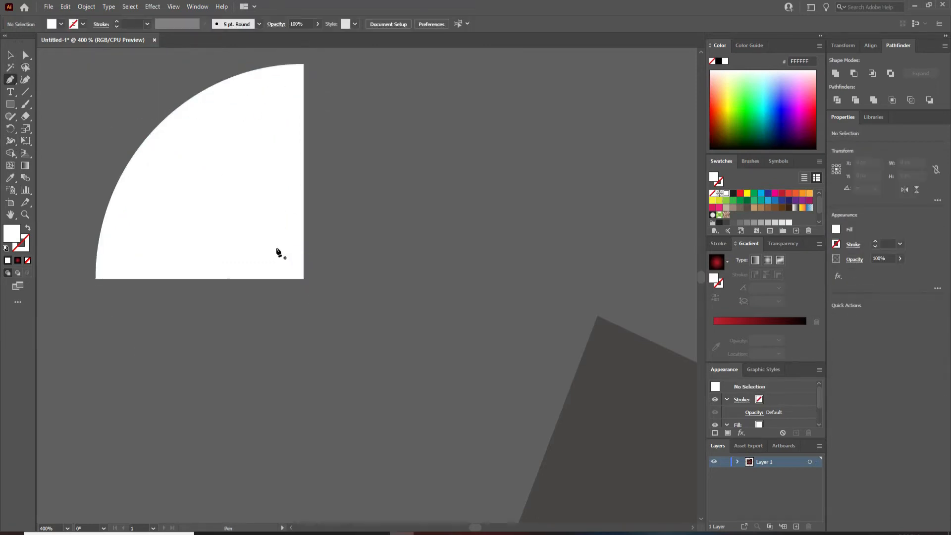
drag(284, 259, 296, 273)
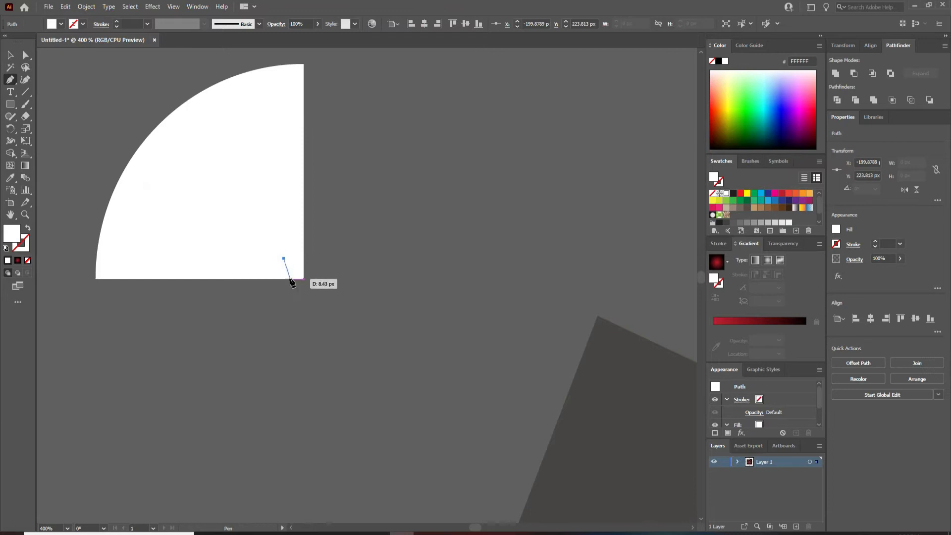
click(286, 278)
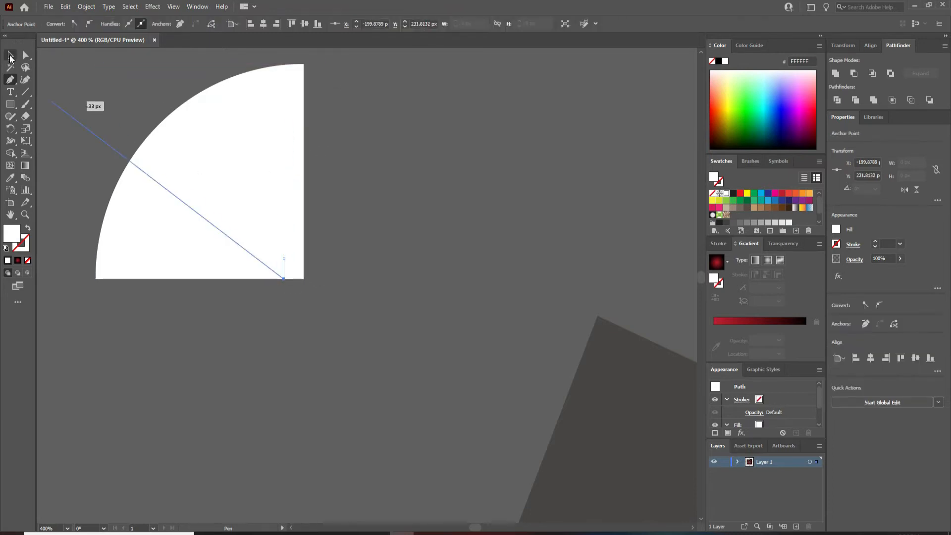
Remove the quarter circle's interior and right side with the Shape Builder, leaving the curved band and bottom bar
click(10, 55)
drag(101, 83, 325, 335)
click(11, 154)
alt+drag(255, 172, 297, 184)
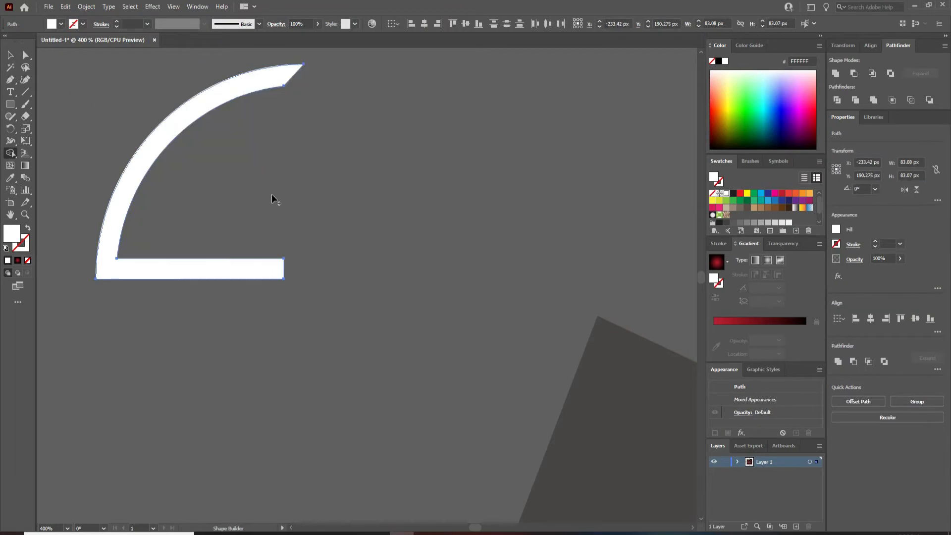
click(10, 55)
click(158, 326)
Add the text "OGO" inside the curved logo shape
click(11, 94)
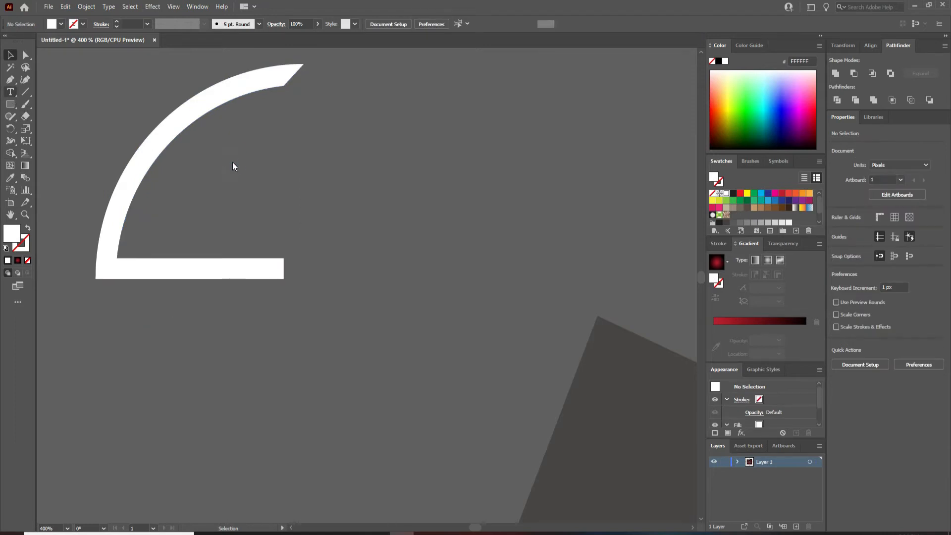
click(233, 162)
text(OGO)
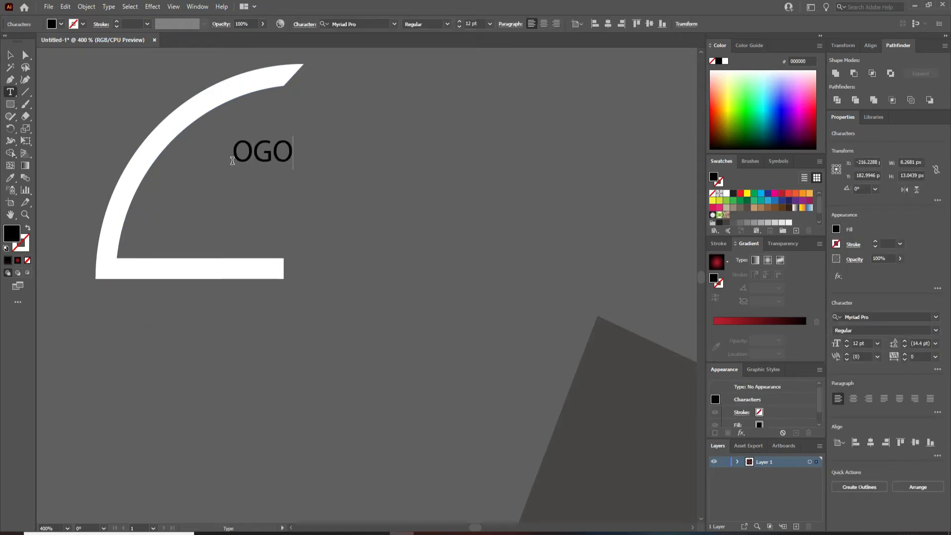
Enlarge the "OGO" text to about 56 pt, set it to Bold and position it inside the curved shape
click(11, 56)
drag(294, 153, 516, 152)
drag(432, 173, 416, 224)
click(936, 330)
click(870, 429)
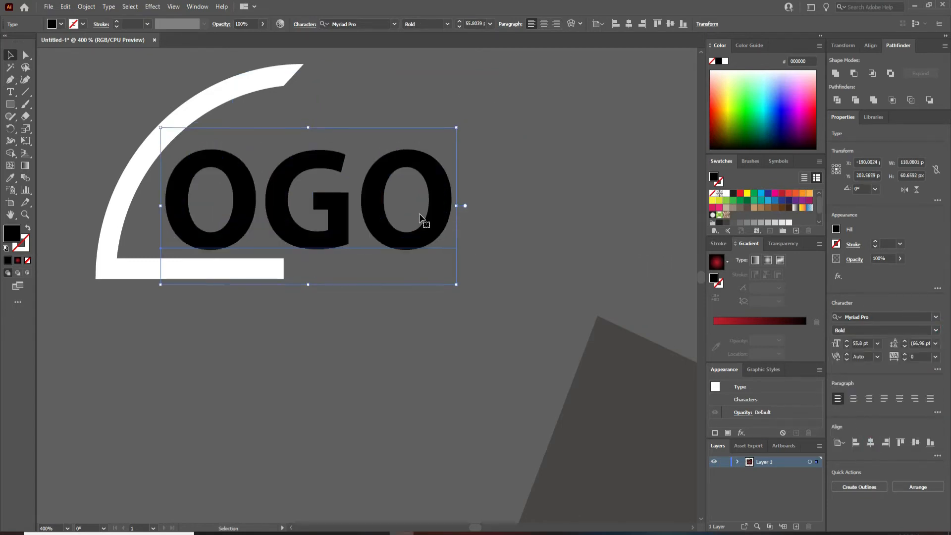
Fill both the "OGO" text and the curved logo shape with yellow FFF200
click(727, 197)
click(747, 193)
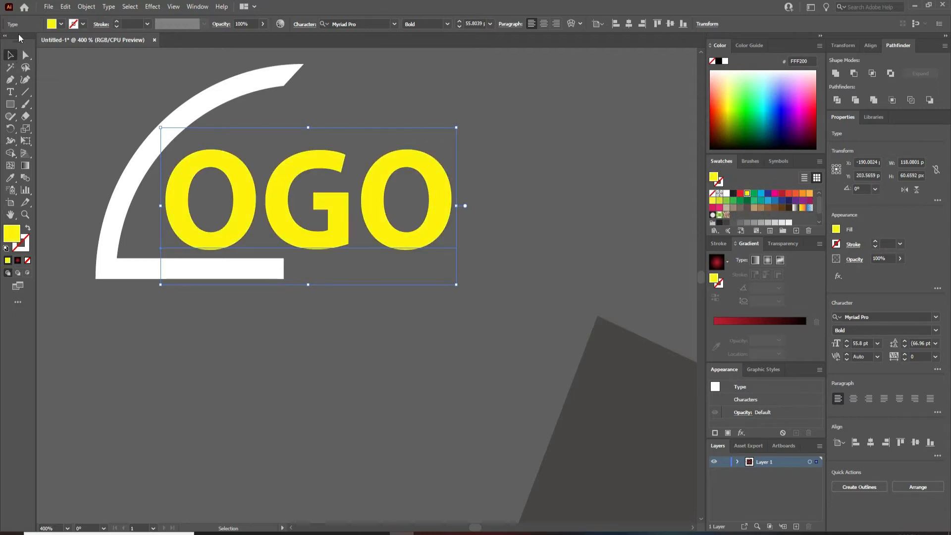
click(214, 87)
click(747, 194)
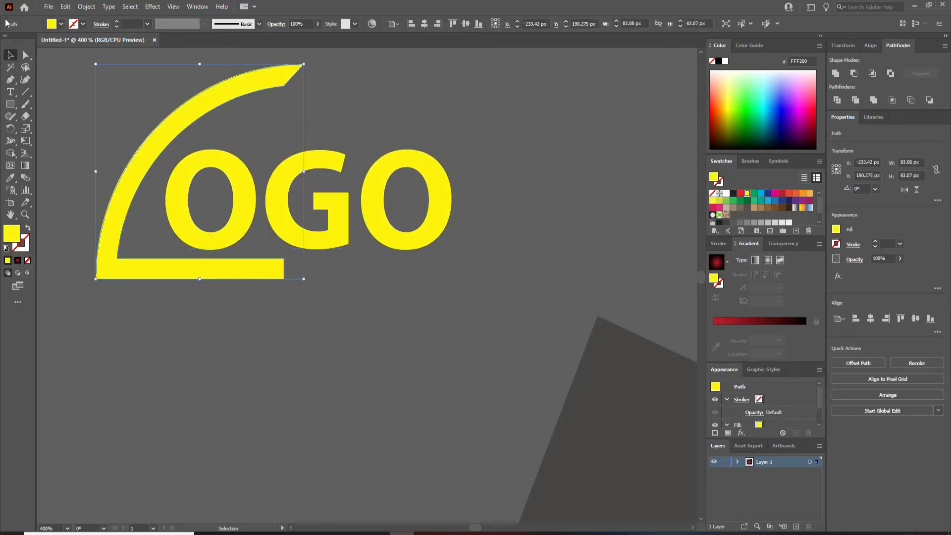
Add the text "HERE" at the end of the logo's bottom bar and set its tracking to 200
click(314, 335)
key(t)
click(195, 328)
text(HERE)
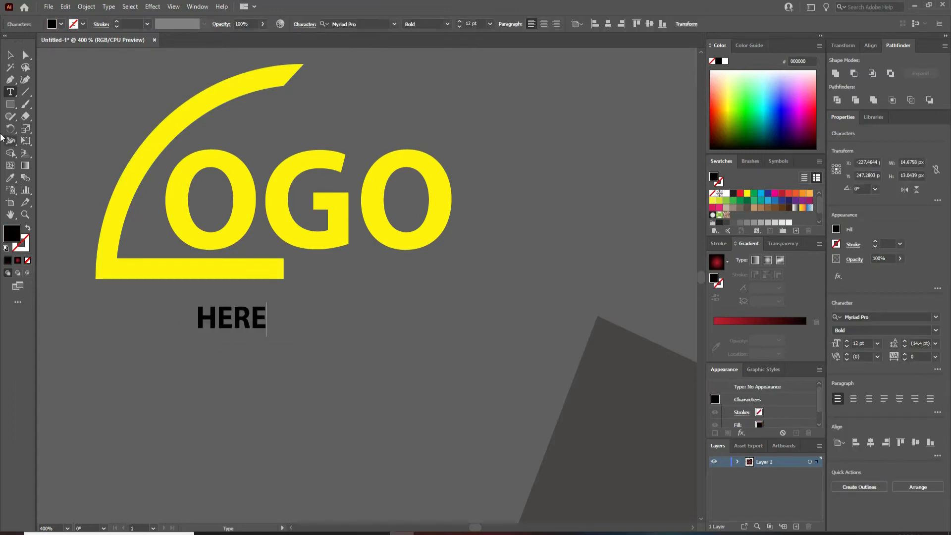
click(10, 54)
drag(242, 321, 329, 271)
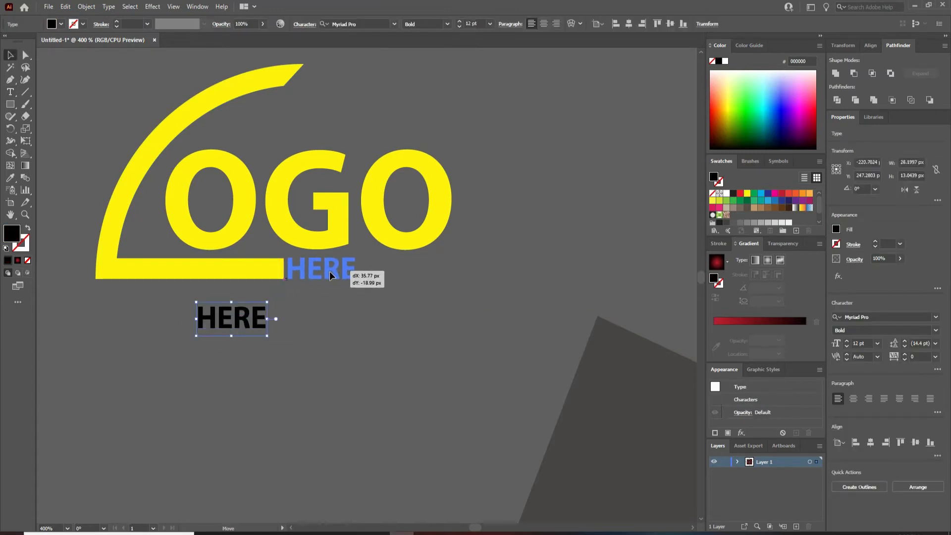
click(940, 358)
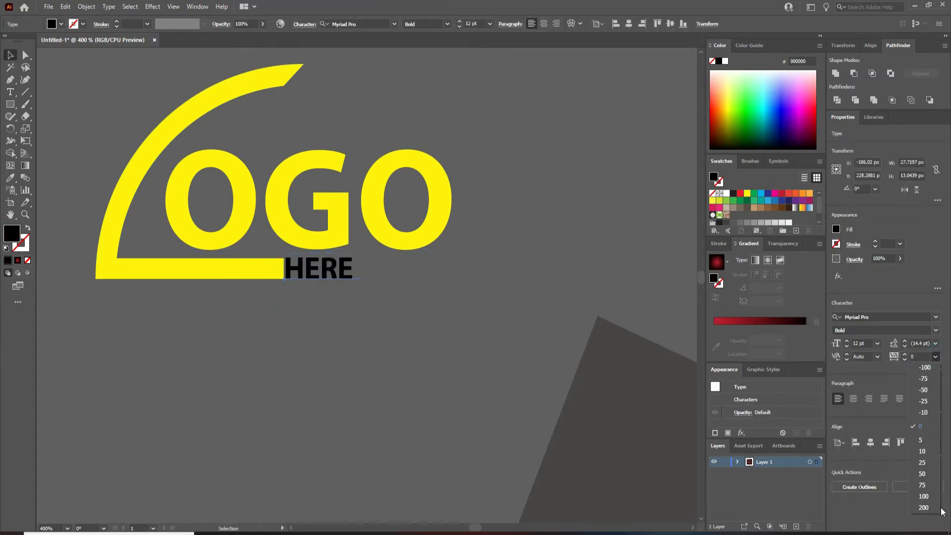
Scale down the "OGO" text and lower the curved shape's upper part to tighten the logo around "HERE"
click(441, 198)
drag(452, 206, 394, 218)
click(453, 228)
scroll(450, 250, down, 2)
drag(481, 214, 404, 217)
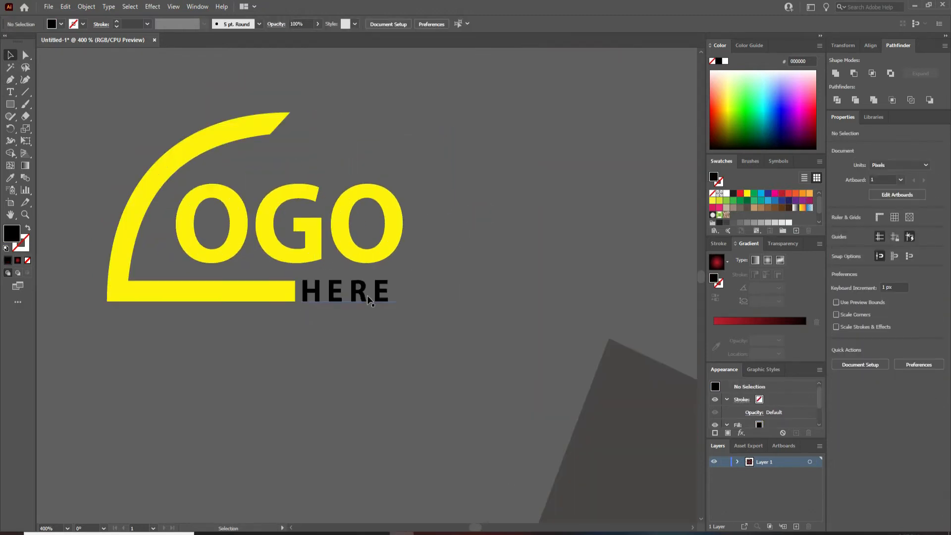
Fill the "HERE" text with white and group all the logo parts
click(367, 295)
click(726, 194)
drag(451, 138, 116, 349)
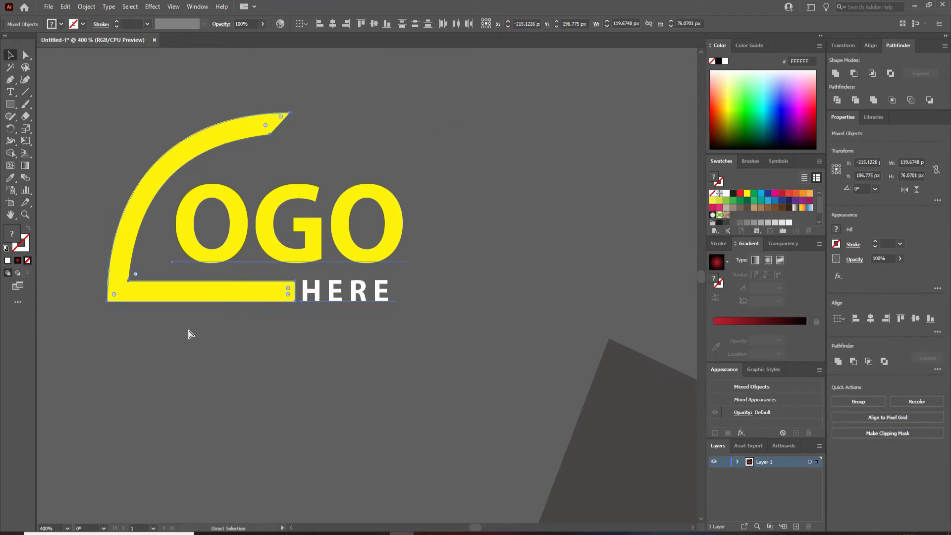
key(ctrl+g)
Place the logo group inside the upper-left corner of the white frame
scroll(187, 329, down, 4)
drag(120, 275, 353, 223)
click(155, 221)
scroll(417, 226, up, 2)
click(309, 230)
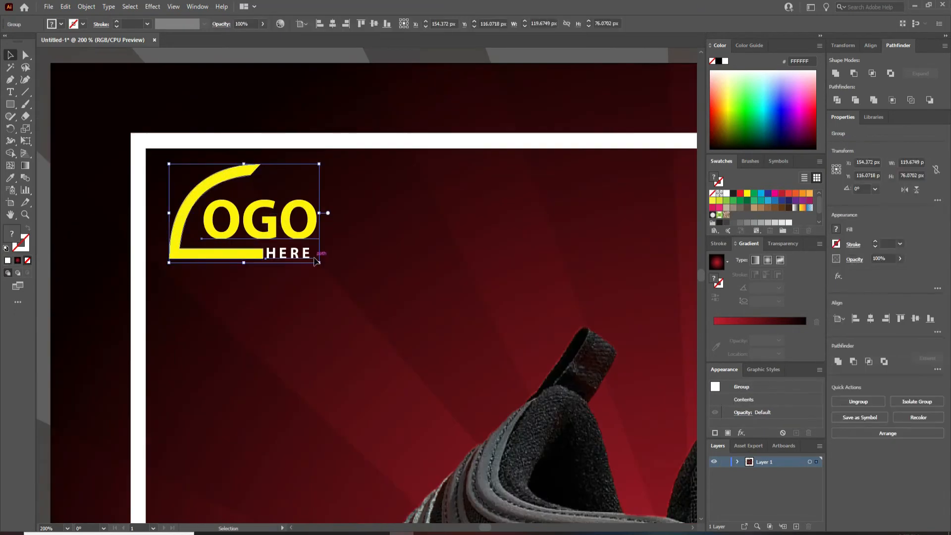
mouse_move(319, 262)
mouse_down()
mouse_move(344, 278)
mouse_move(310, 269)
mouse_up()
click(59, 215)
scroll(117, 238, down, 3)
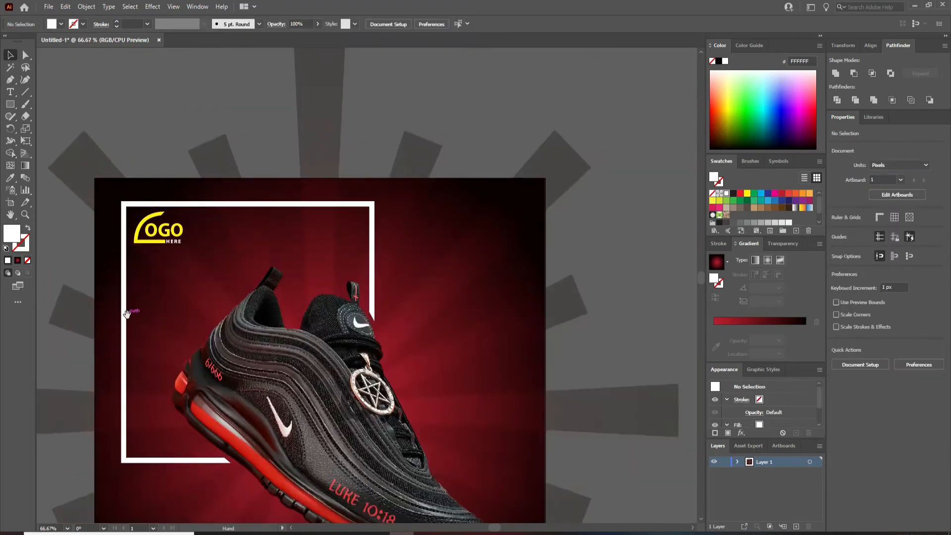
drag(127, 314, 145, 199)
scroll(144, 198, down, 1)
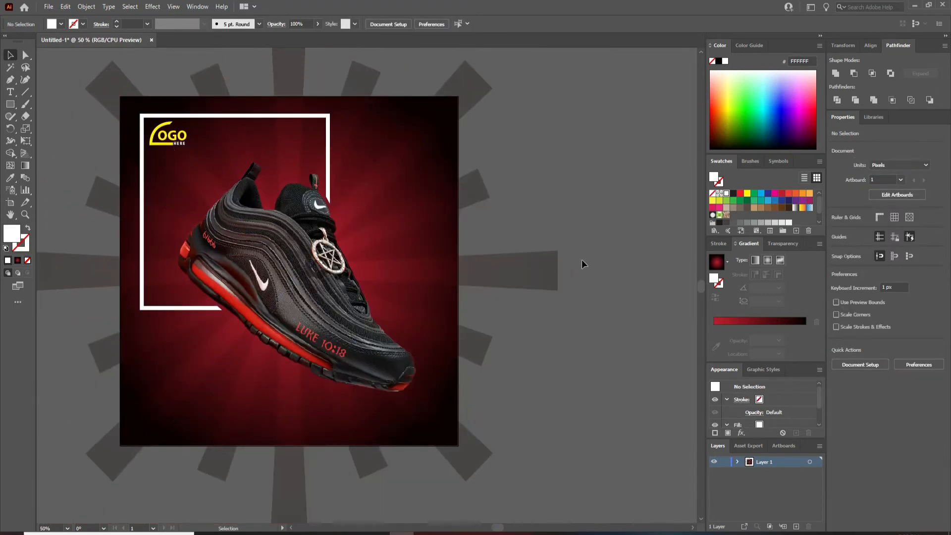
Add the text "NEW ARRIVAL" to the right of the frame in white, enlarged to about 82 pt
key(t)
click(433, 164)
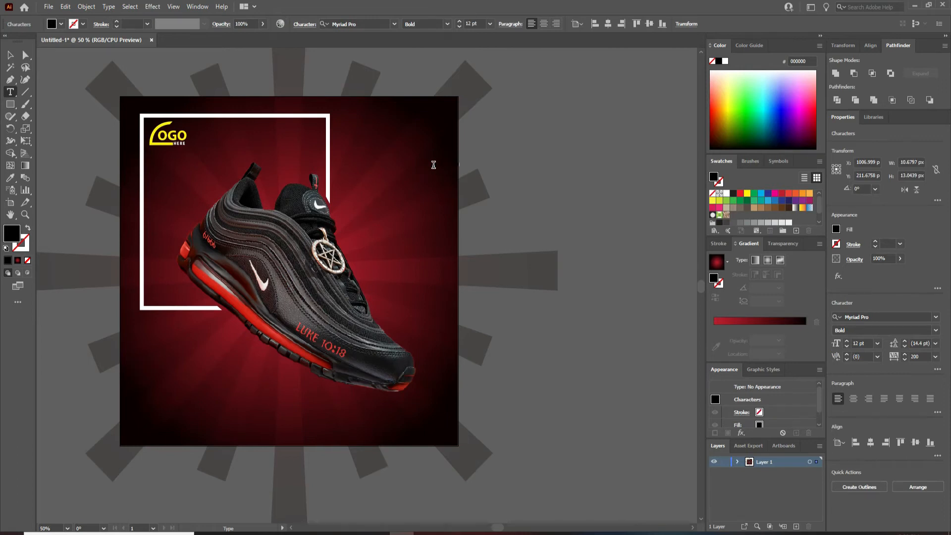
click(10, 55)
drag(465, 161, 558, 150)
click(727, 193)
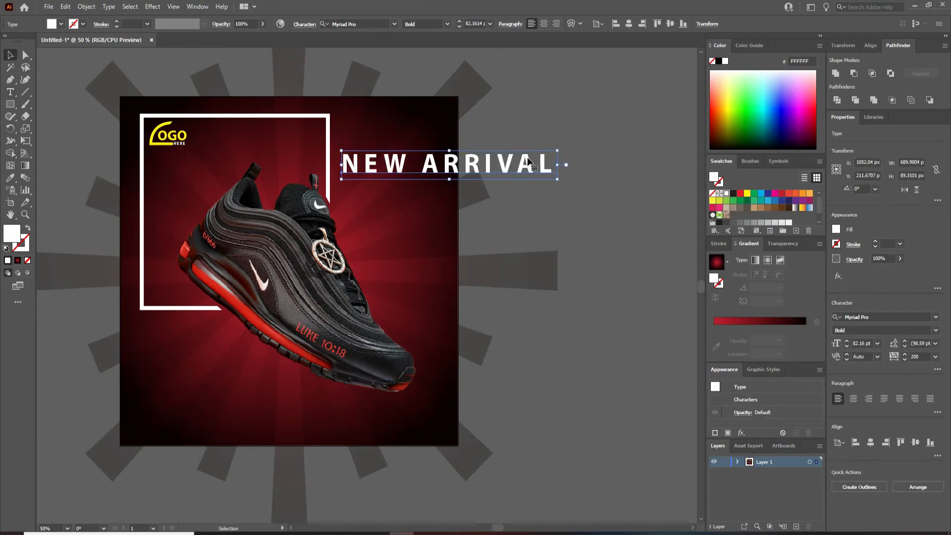
Style "NEW ARRIVAL" as Italic with tracking 25 at about 66 pt, and place it off the artboard's right side
click(936, 330)
click(881, 396)
key(ctrl+=)
click(935, 357)
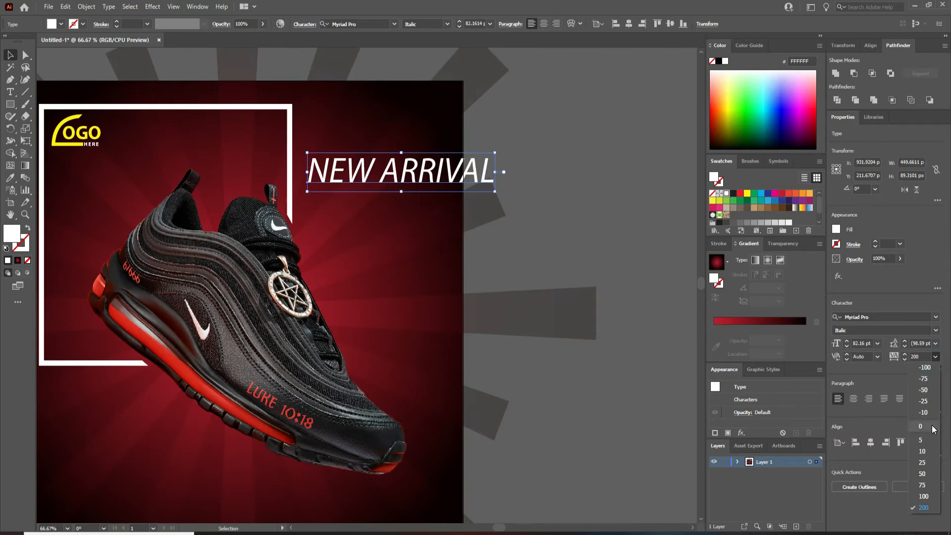
click(922, 462)
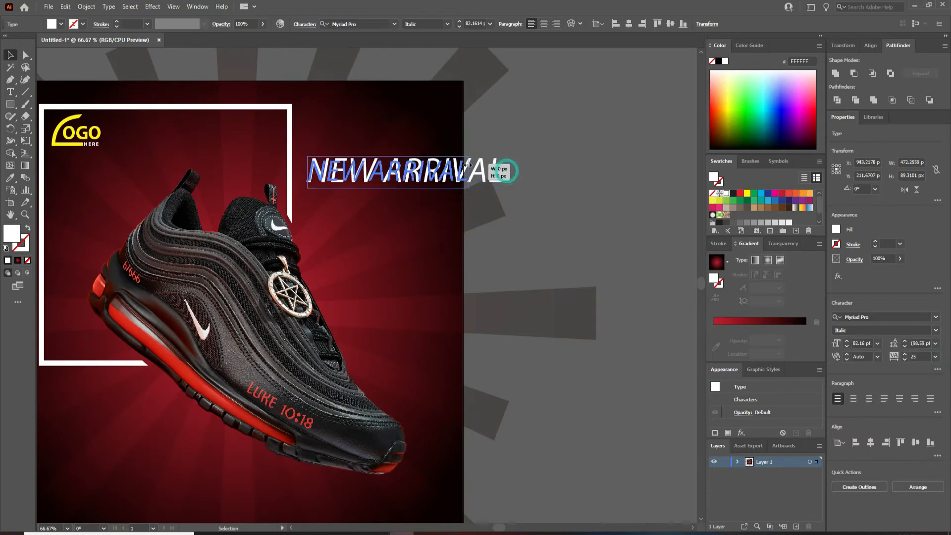
drag(331, 197, 504, 171)
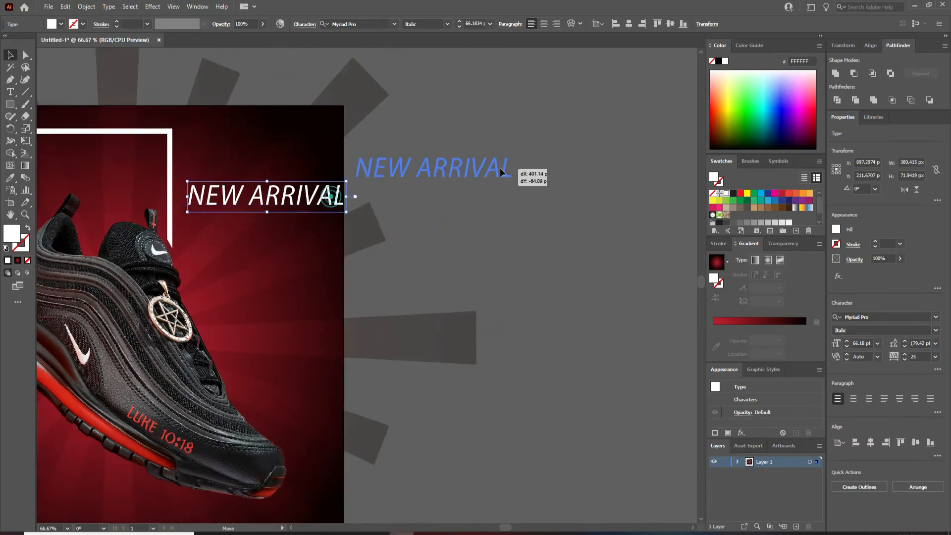
Duplicate "NEW ARRIVAL" just below itself and change the copy's text to "SUPER"
triple_click(472, 219)
drag(472, 168, 515, 203)
text(SUPER)
click(10, 55)
Format "SUPER" as Bold with tracking 0 and fill it with yellow FFF200
click(936, 356)
click(927, 426)
click(936, 330)
click(896, 431)
click(747, 193)
click(574, 188)
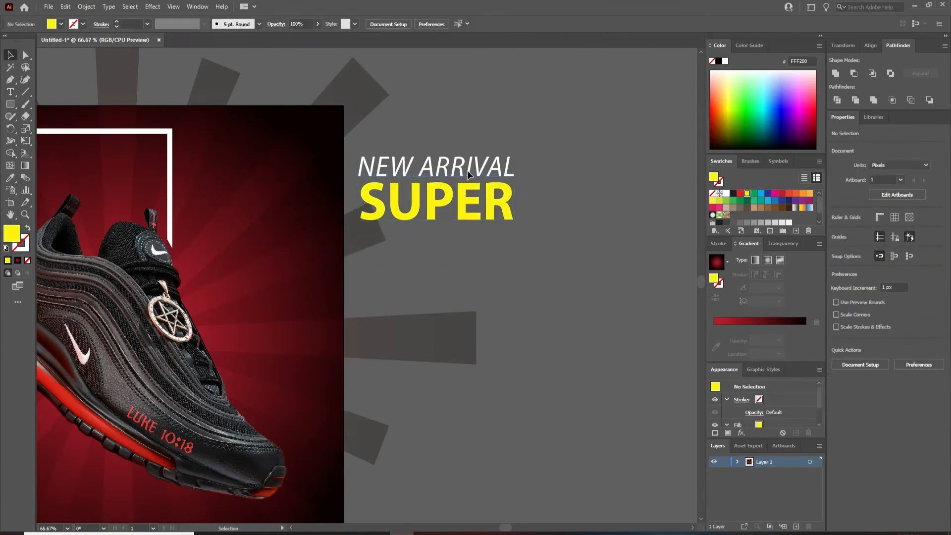
Duplicate "NEW ARRIVAL" below "SUPER", change the copy to "COLLECTION" and fit it to the headline width at about 70 pt
drag(470, 169, 471, 235)
double_click(471, 235)
key(ctrl+a)
text(COLLECTIO)
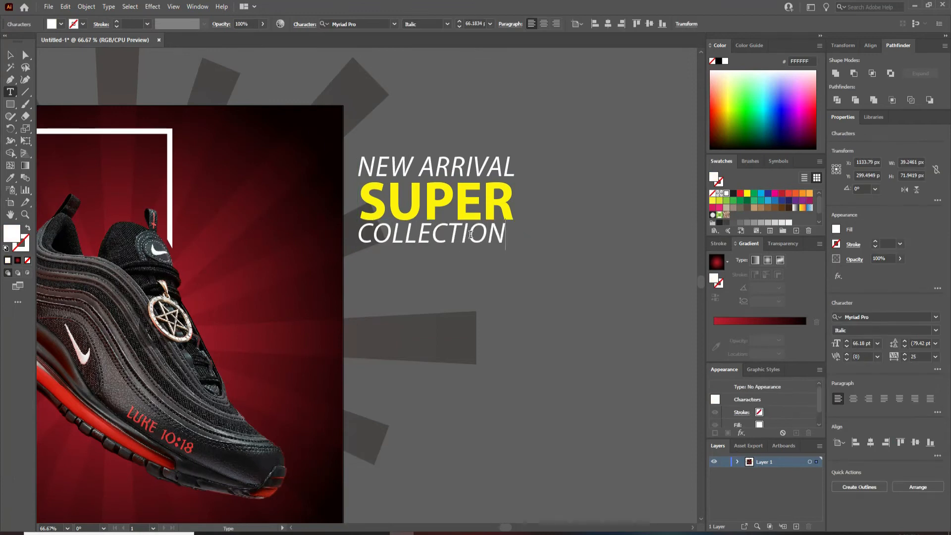
key(Escape)
click(551, 242)
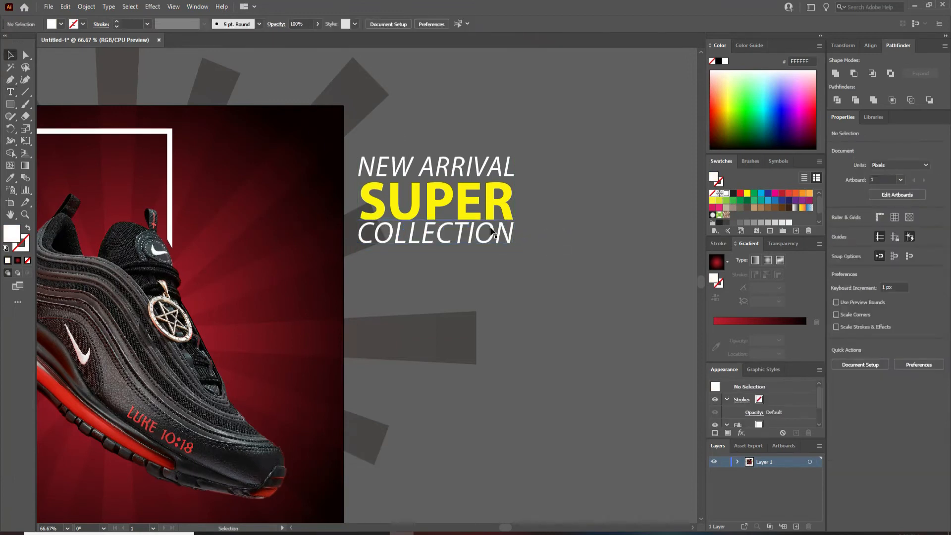
Draw a rectangle about 383 by 60 px over "COLLECTION" and sample the yellow from "SUPER" for it
key(m)
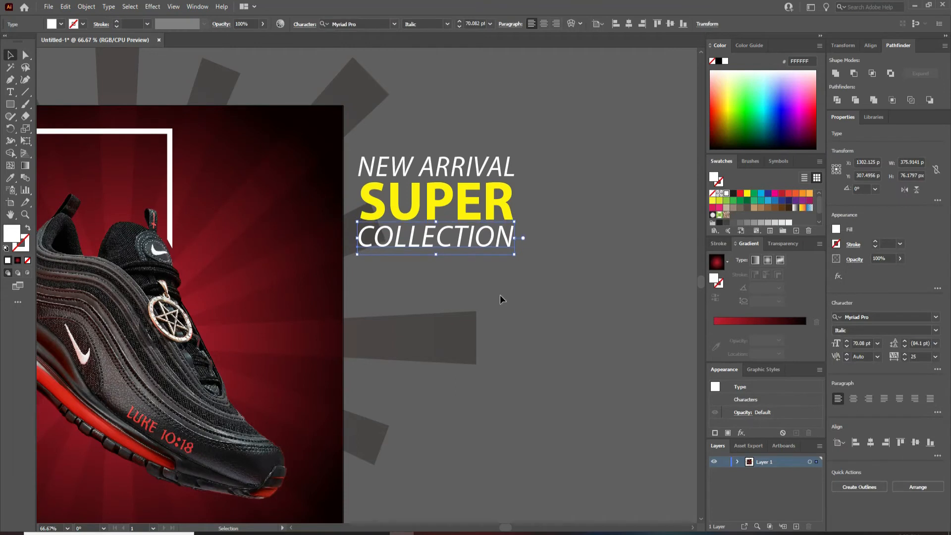
scroll(461, 220, up, 2)
drag(224, 226, 584, 284)
click(10, 57)
click(28, 228)
click(11, 179)
click(273, 199)
click(10, 64)
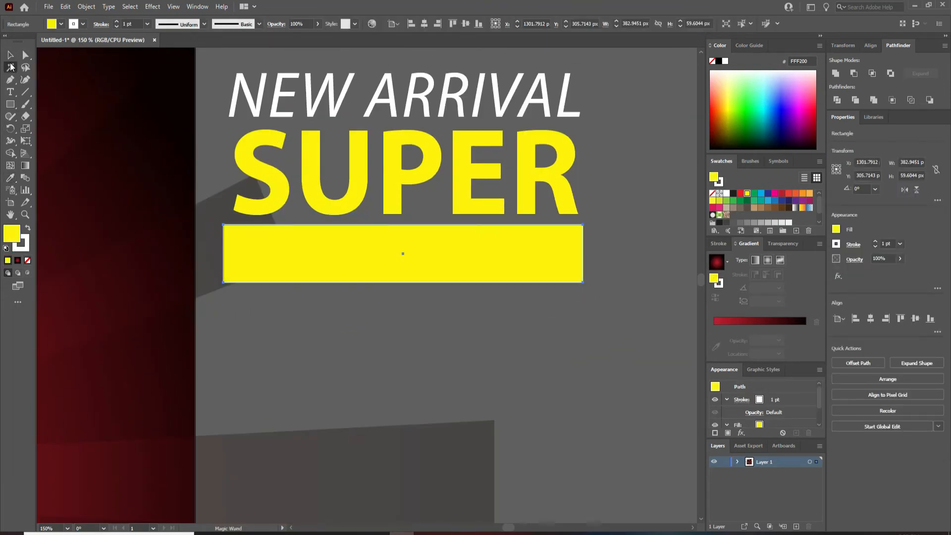
Turn the rectangle into a yellow 3 pt outline with no fill around "COLLECTION"
click(10, 56)
click(28, 228)
click(28, 260)
scroll(132, 24, up, 4)
scroll(132, 24, down, 2)
click(454, 342)
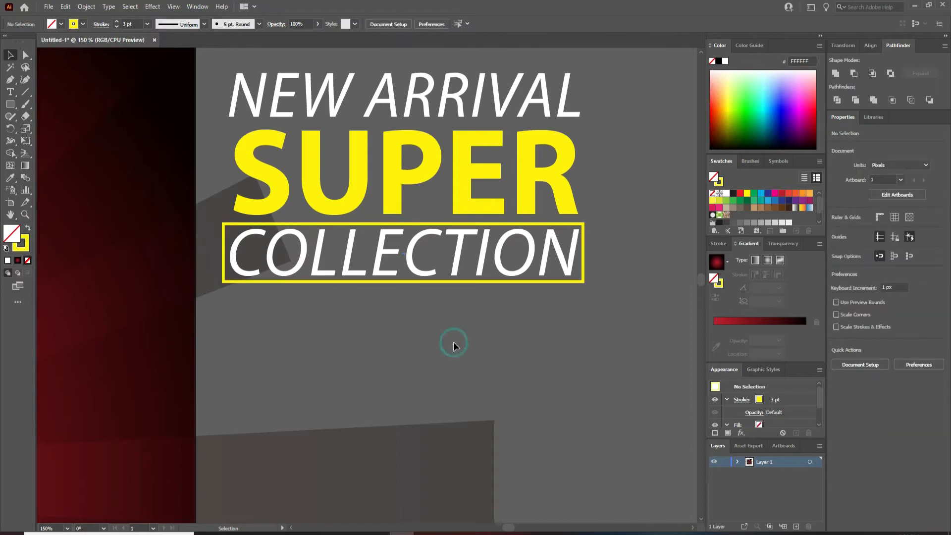
Group the headline texts with their outline and place the slightly reduced group on the artboard, right of the frame
key(ctrl+minus)
key(ctrl+minus)
click(402, 295)
drag(402, 295, 226, 324)
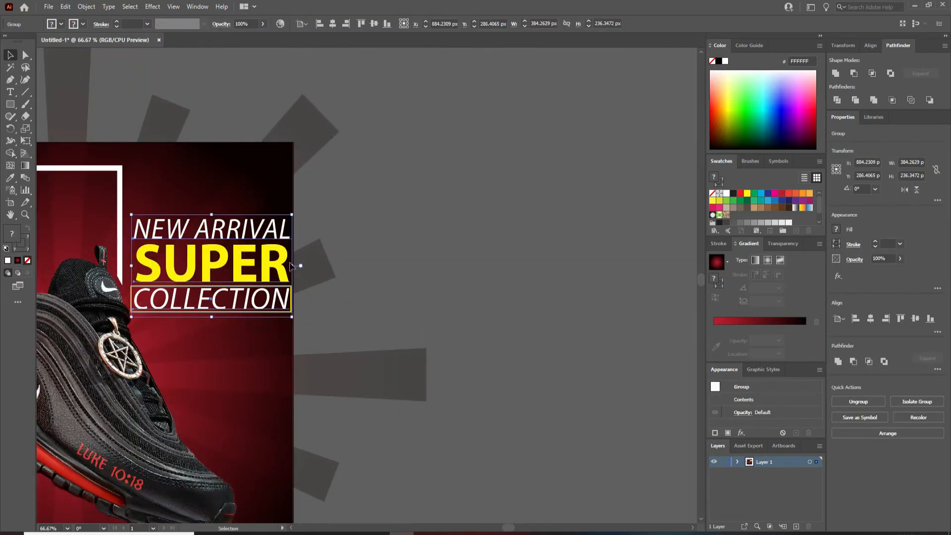
drag(291, 264, 285, 265)
click(401, 263)
drag(402, 263, 545, 143)
drag(416, 149, 415, 131)
click(569, 182)
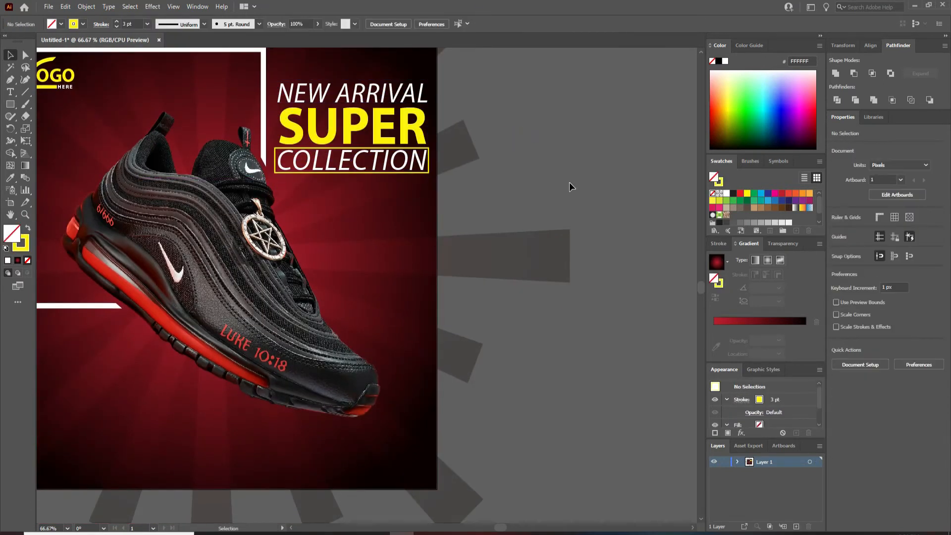
Move the headline group below the frame at the artboard's lower left, enlarge it and align it with the frame's left edge
drag(569, 182, 653, 171)
drag(449, 117, 176, 373)
drag(239, 423, 265, 440)
drag(203, 360, 217, 385)
click(557, 304)
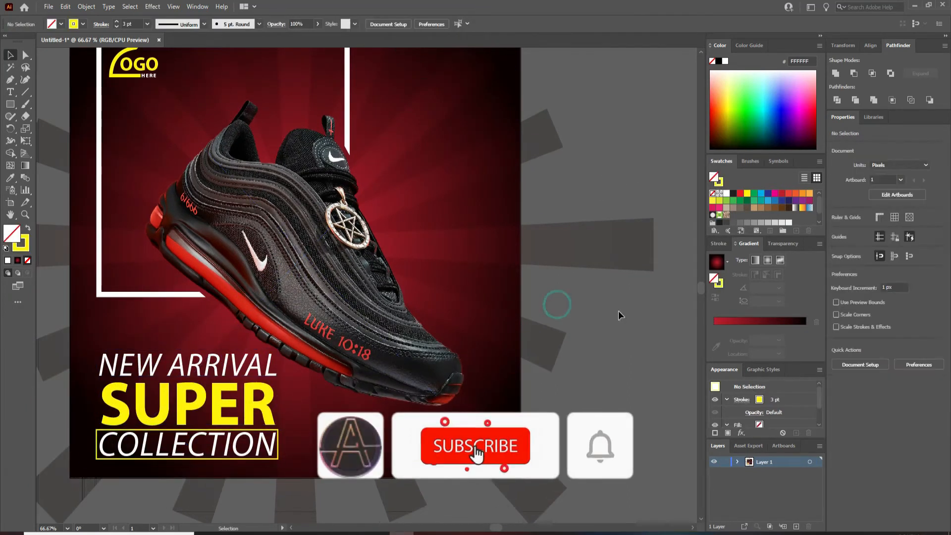
drag(588, 305, 582, 340)
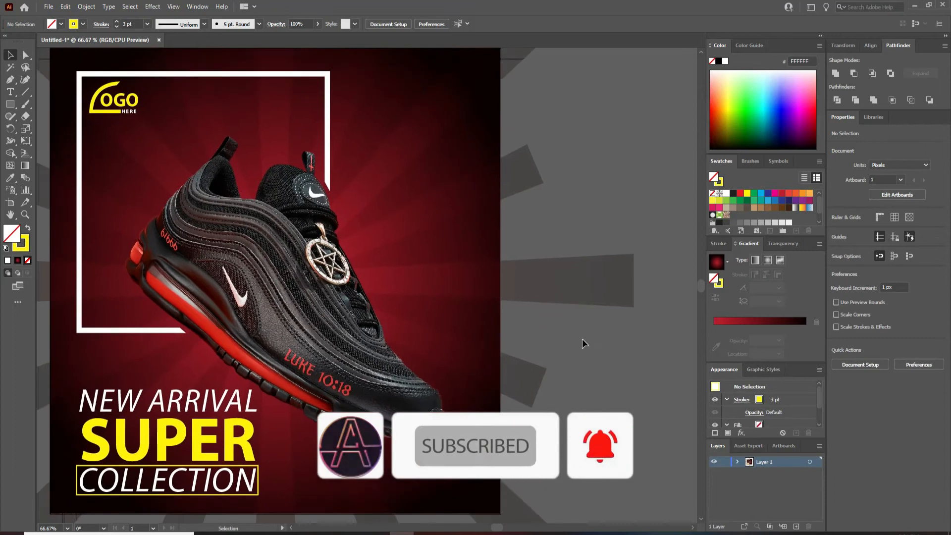
Draw a circle about 13 px across beside the artboard, filled white with no stroke
right_click(10, 105)
click(56, 128)
drag(600, 169, 479, 193)
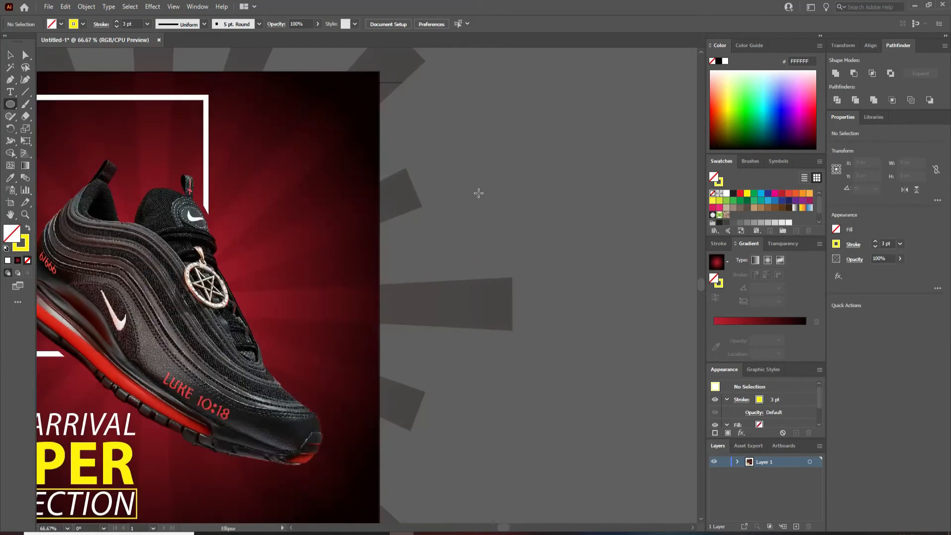
key(v)
click(28, 229)
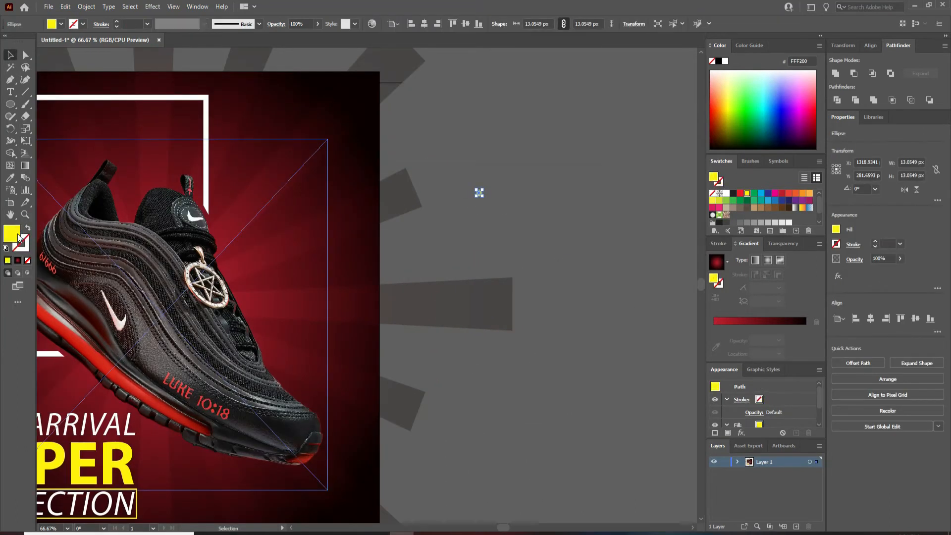
double_click(12, 234)
Duplicate the circle horizontally at equal spacing into a row of seven dots
drag(370, 220, 338, 199)
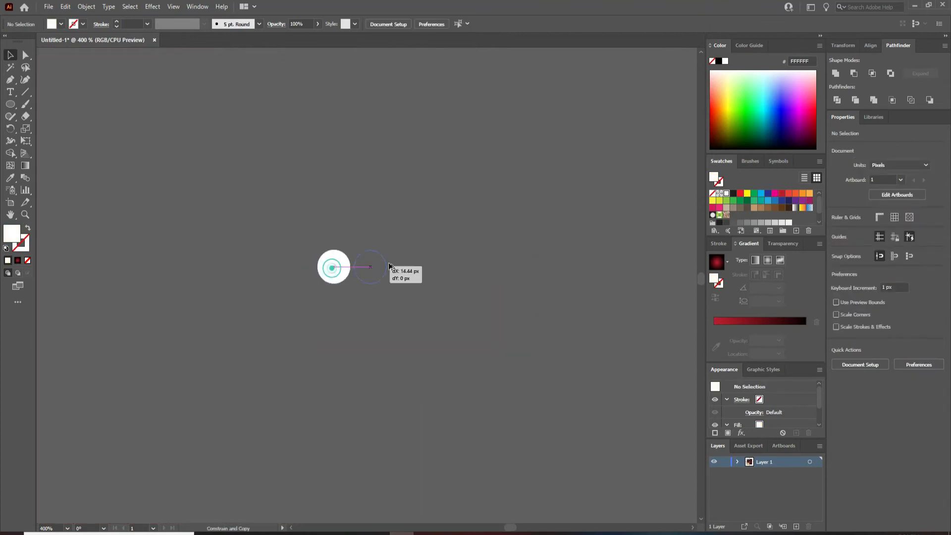
drag(395, 257, 396, 257)
key(ctrl+d)
key(ctrl+d)
drag(525, 319, 318, 329)
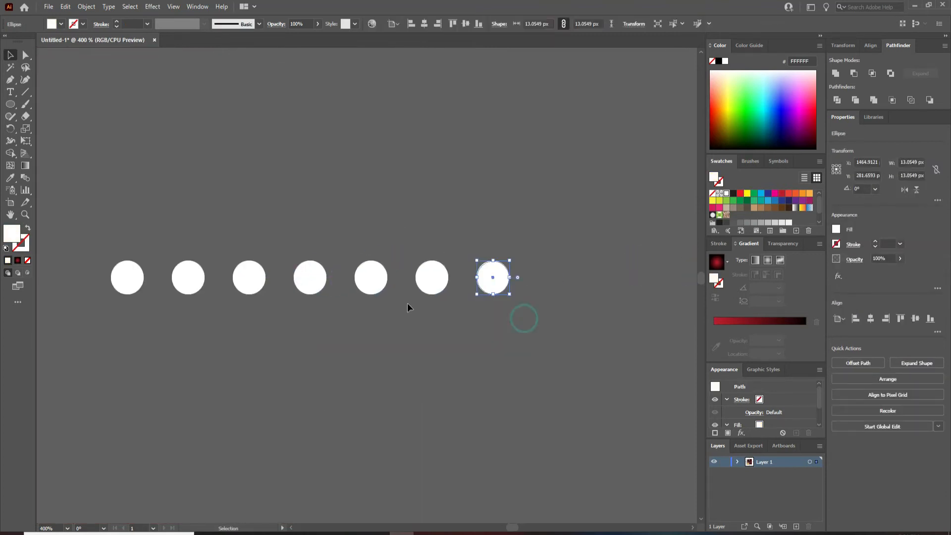
Copy the row of dots downward at equal spacing to make four rows
drag(104, 335, 518, 283)
drag(249, 282, 249, 319)
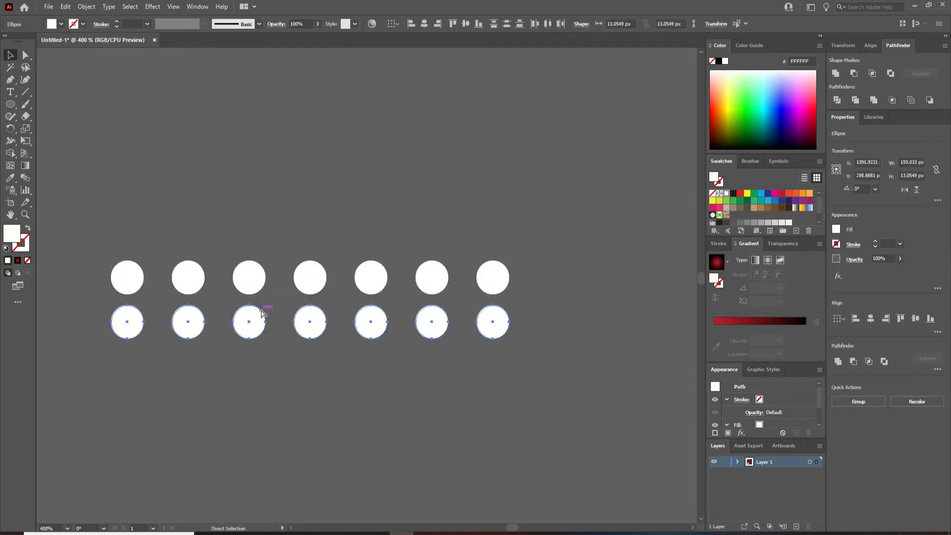
key(ctrl+d)
key(ctrl+d)
Group the dot grid and place it in the artboard's upper-right corner
scroll(412, 283, down, 3)
drag(494, 260, 416, 351)
key(ctrl+g)
scroll(238, 372, down, 2)
drag(467, 312, 292, 202)
drag(309, 316, 464, 186)
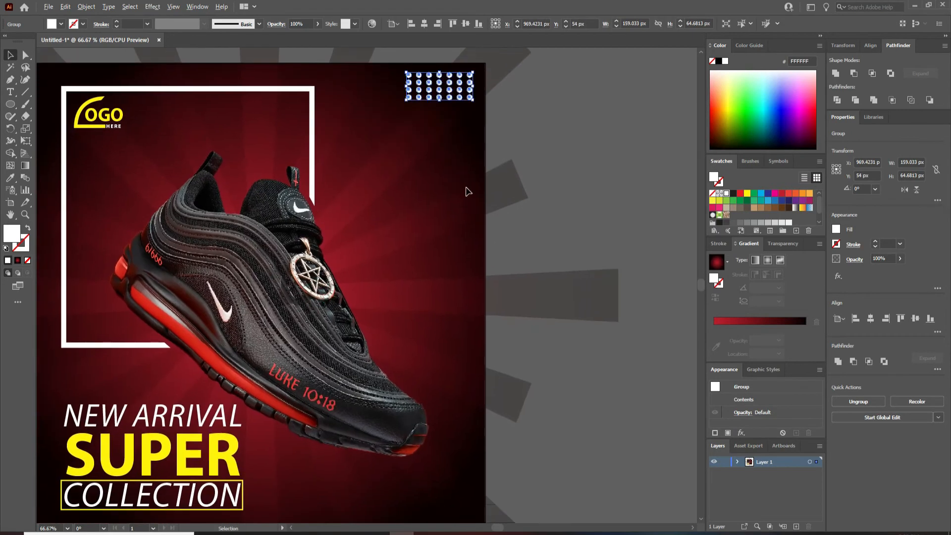
Duplicate the dot grid, rotate the copy upright and align it under the logo inside the frame
scroll(469, 193, down, 1)
drag(449, 112, 213, 150)
drag(230, 127, 175, 186)
scroll(168, 145, up, 6)
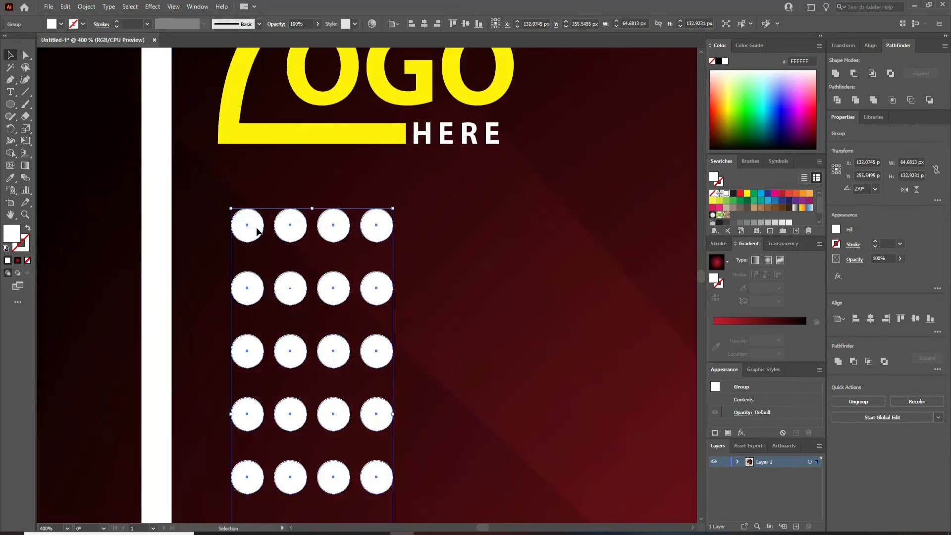
drag(256, 228, 243, 224)
scroll(243, 223, down, 4)
click(127, 216)
scroll(148, 228, down, 1)
scroll(148, 227, down, 2)
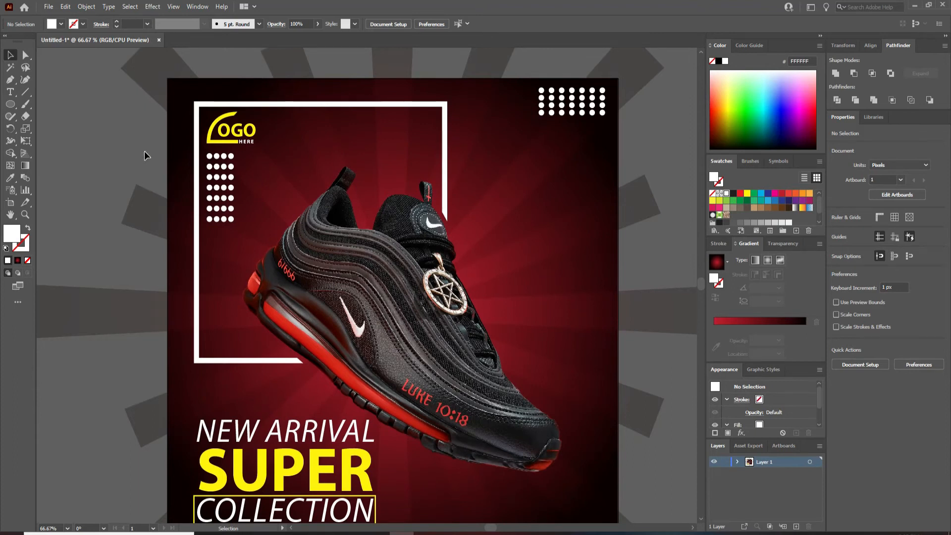
click(218, 222)
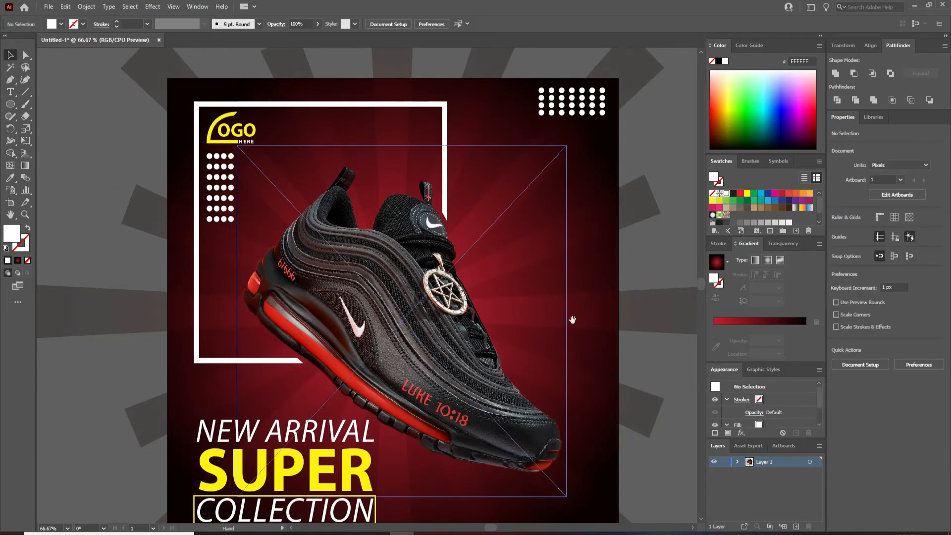
Draw a diagonal line about 37 px wide and high beside the artboard with a white 6 pt stroke and no fill
scroll(546, 320, right, 5)
key(p)
drag(505, 176, 523, 193)
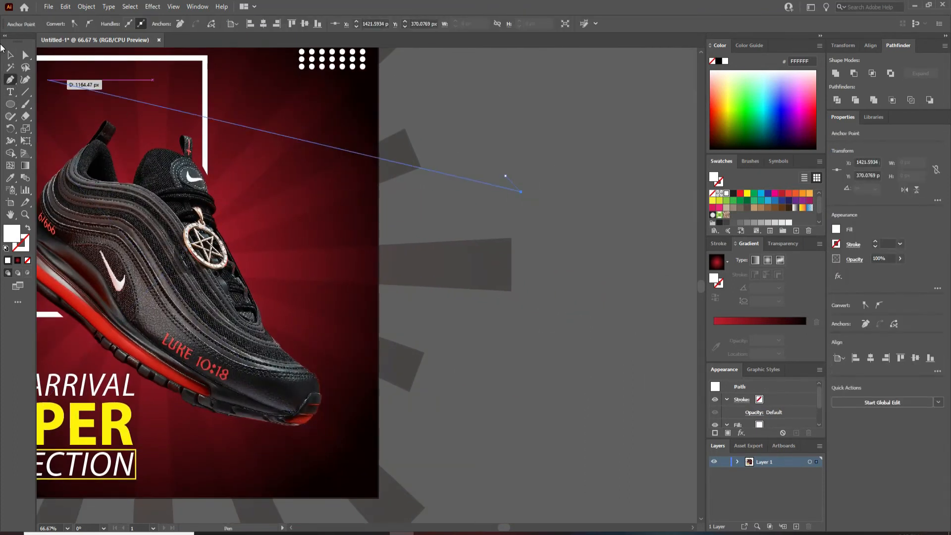
key(v)
click(505, 190)
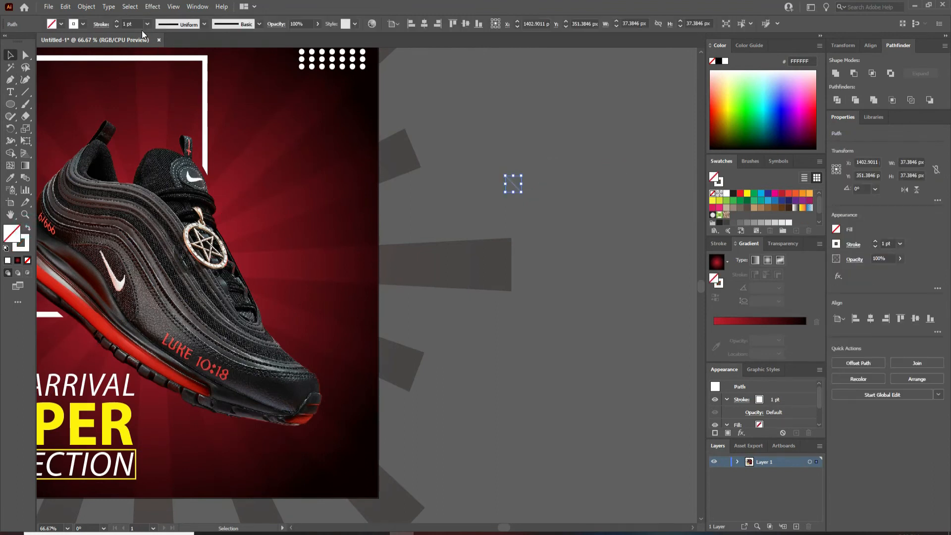
click(98, 25)
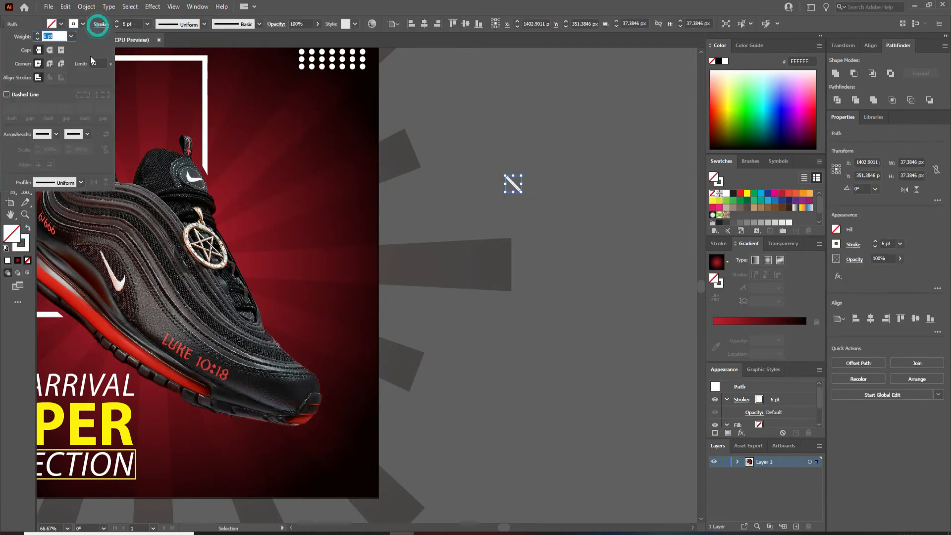
Add a mirrored copy of the diagonal line to form an X and group the two lines
right_click(517, 189)
mouse_move(540, 365)
click(658, 402)
click(427, 334)
drag(492, 198, 529, 169)
key(ctrl+g)
Shrink the X to about 22 px, place two copies beside the shoe and lock the shoe image
drag(522, 192, 519, 188)
mouse_move(513, 184)
mouse_down()
mouse_move(278, 126)
mouse_move(283, 221)
mouse_up()
click(304, 208)
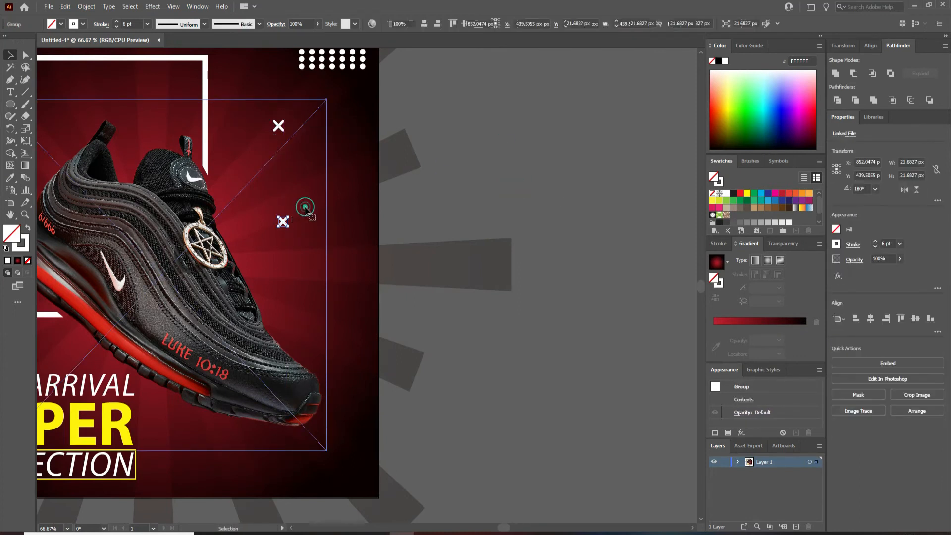
key(ctrl+2)
Rotate the lower X slightly and move it below the shoe's toe
click(280, 224)
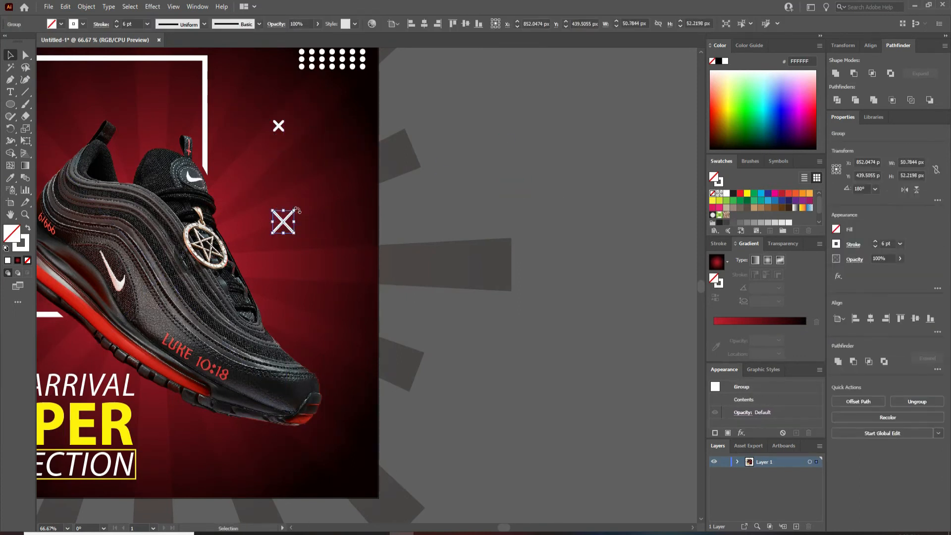
drag(299, 225, 311, 278)
click(456, 216)
drag(457, 216, 477, 207)
drag(317, 252, 286, 432)
click(533, 288)
drag(532, 289, 502, 277)
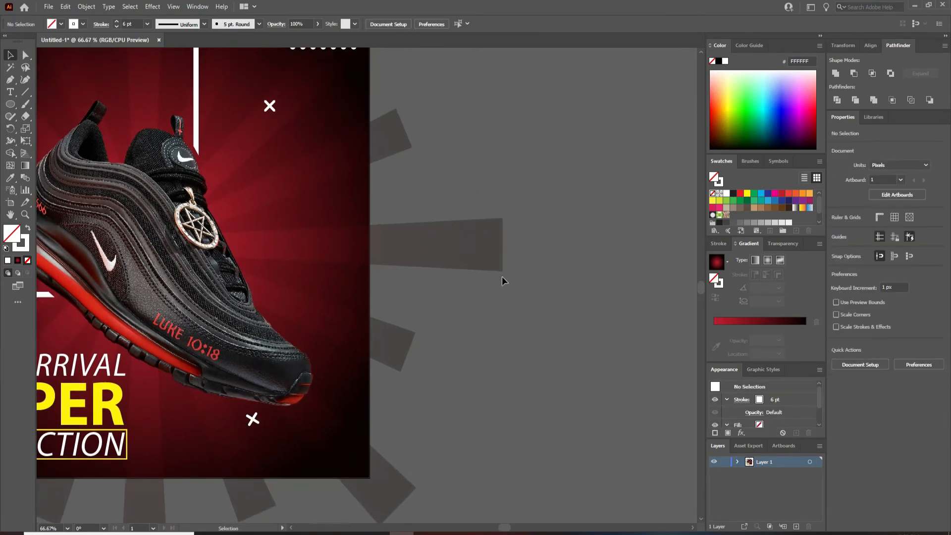
Draw a triangle about 220 px wide beside the artboard, filled yellow without a stroke and with rounded corners
drag(10, 110, 49, 143)
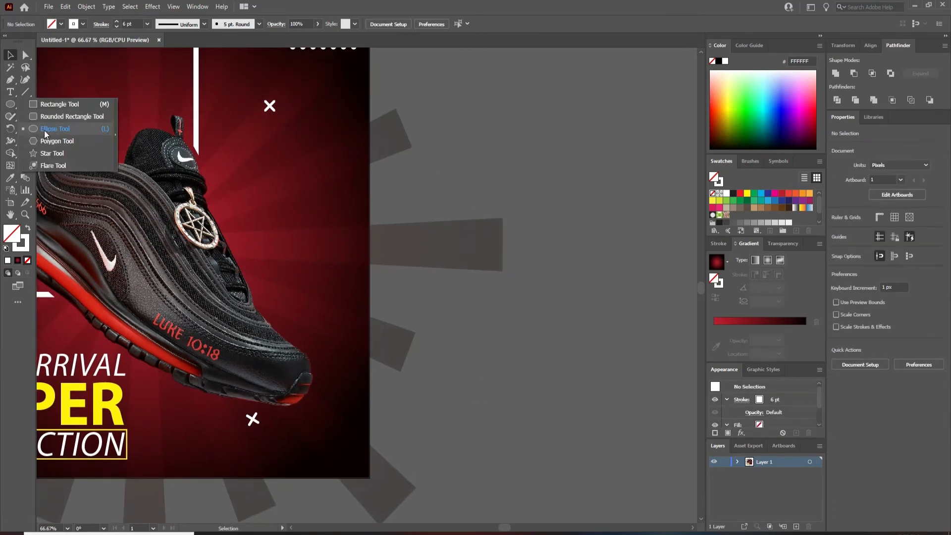
drag(488, 222, 516, 278)
drag(542, 205, 540, 212)
key(v)
click(748, 192)
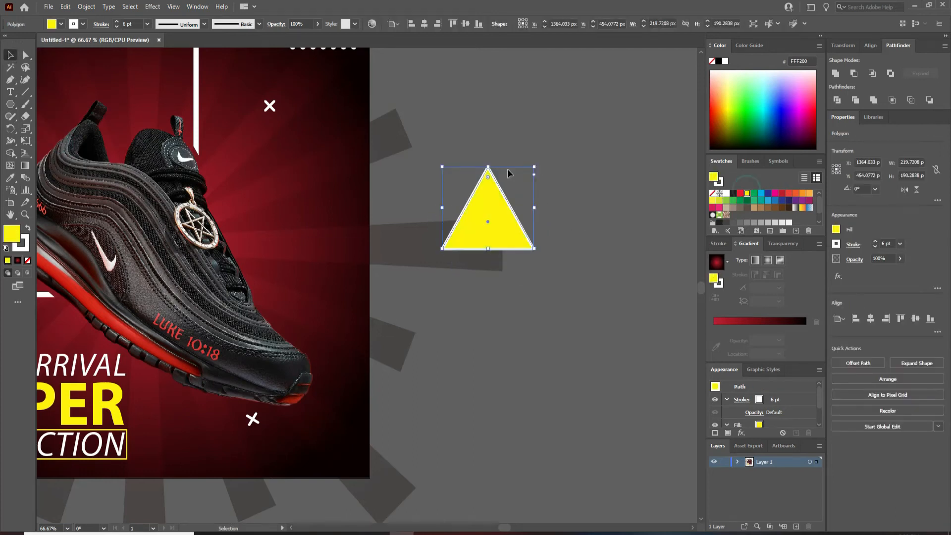
click(22, 247)
click(28, 261)
Create a smaller inner copy of the yellow triangle with an inward path offset
click(86, 6)
mouse_move(153, 250)
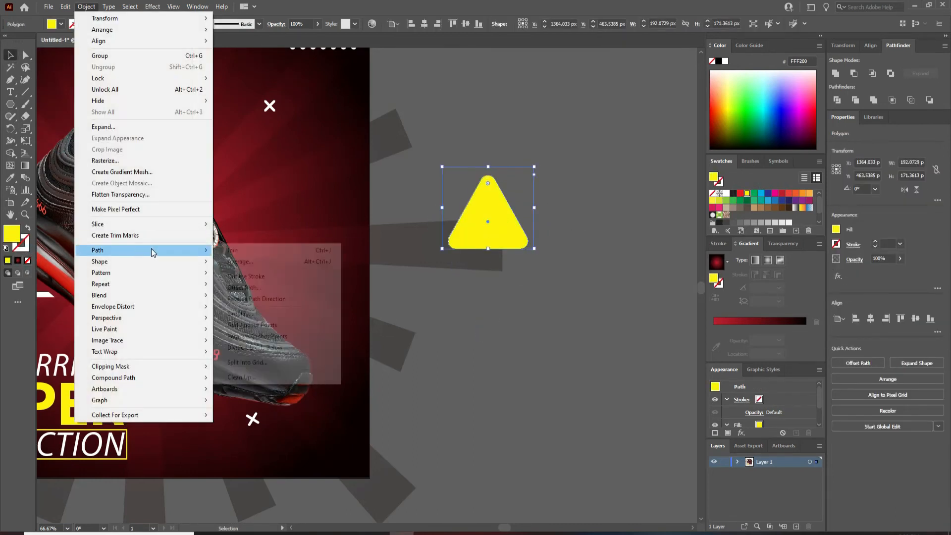
click(238, 281)
click(471, 296)
Give the inner triangle no fill and a white 6 pt stroke with an elliptical width profile tapering at both ends
click(28, 229)
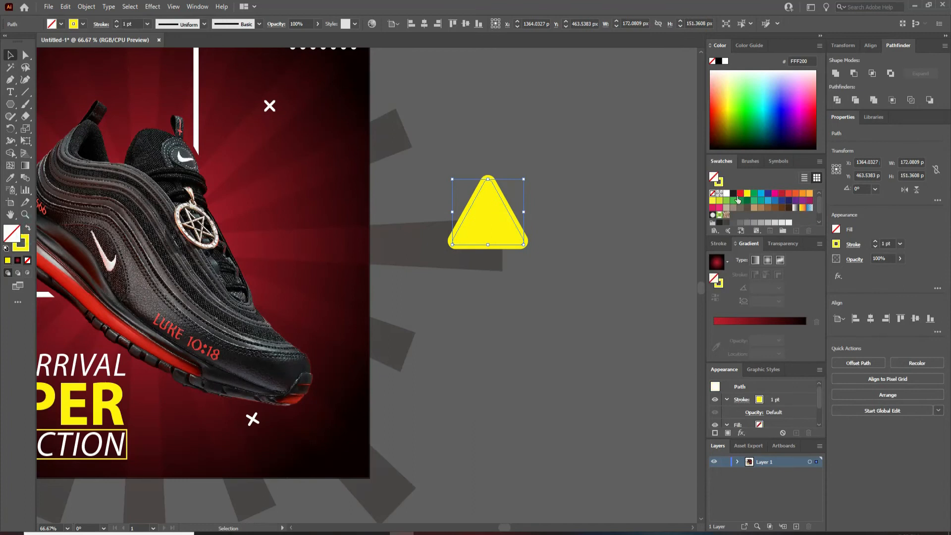
click(733, 194)
click(726, 193)
click(28, 228)
click(17, 261)
click(8, 261)
click(28, 261)
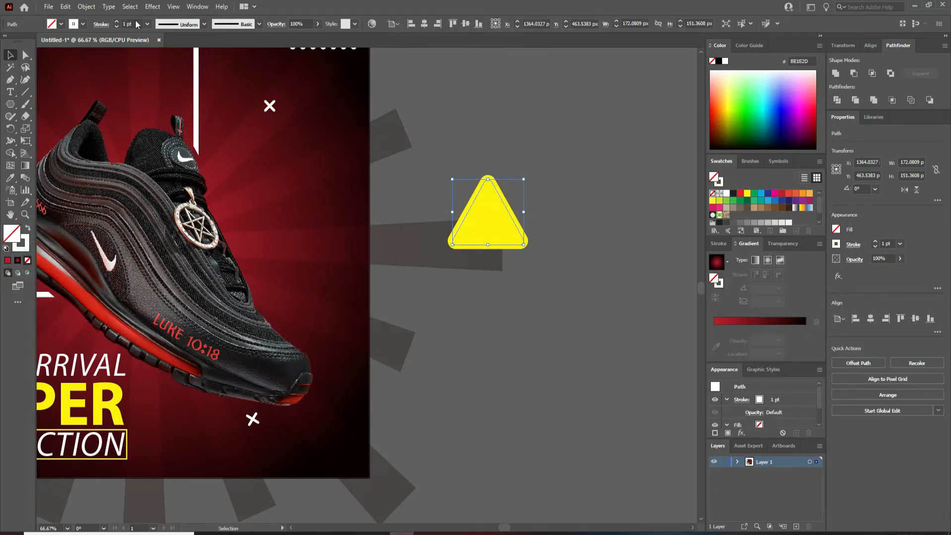
click(533, 186)
scroll(508, 197, up, 1)
click(529, 258)
click(183, 25)
click(181, 53)
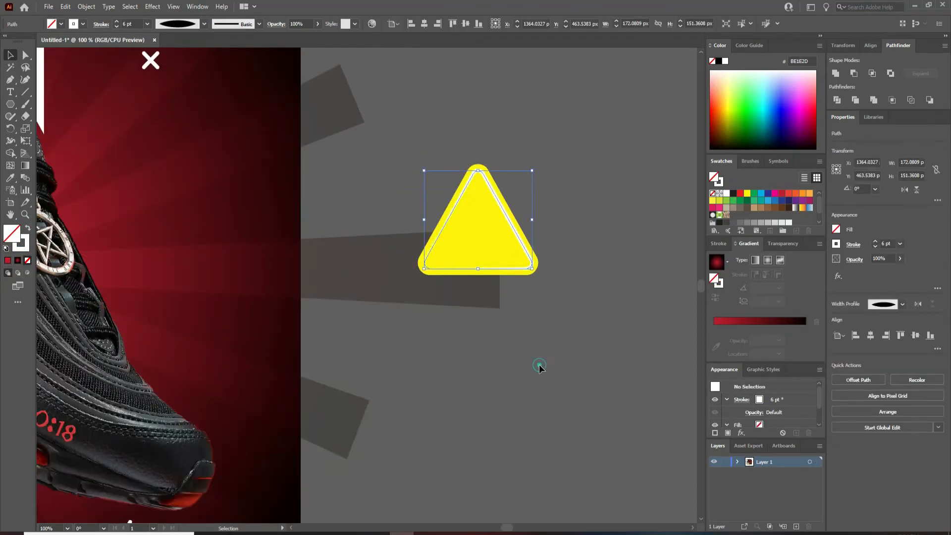
click(539, 362)
Duplicate the white triangle outline, rotate the copy slightly and send it behind the yellow triangle
click(517, 230)
click(519, 237)
drag(532, 268, 519, 233)
key(ctrl+z)
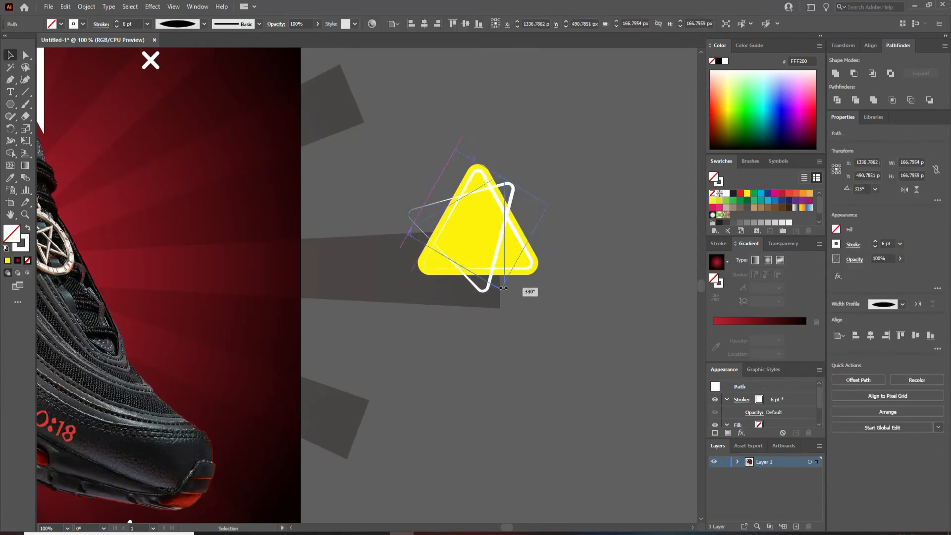
drag(503, 288, 520, 283)
click(542, 339)
click(528, 247)
shift+click(524, 250)
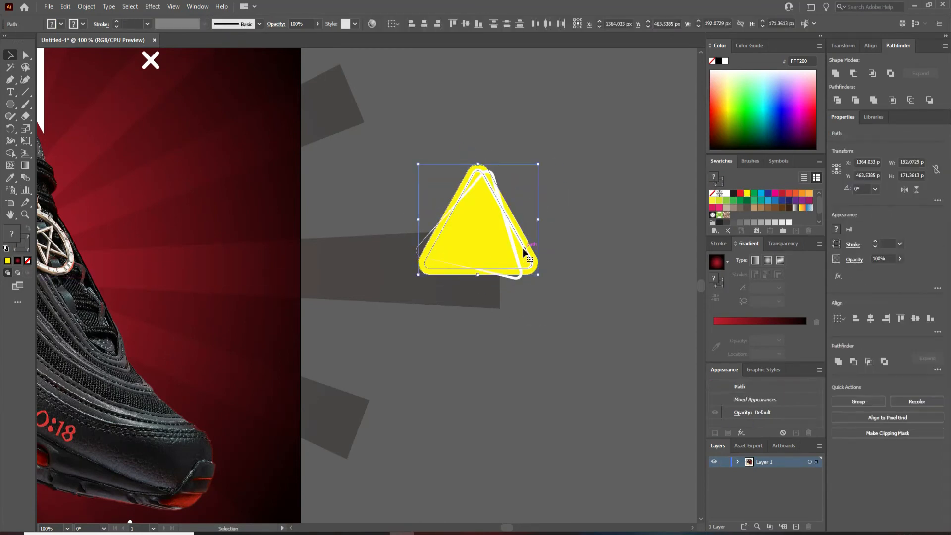
click(549, 226)
Add the bold black two-line text "50% OFF", enlarged with tight line spacing and centred on the yellow triangle
key(t)
click(300, 304)
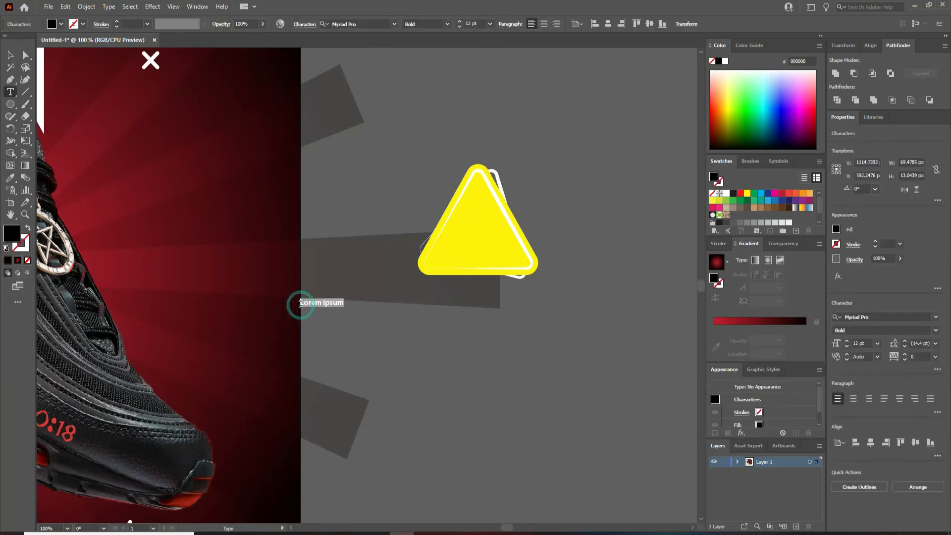
click(10, 55)
drag(315, 306, 326, 307)
drag(314, 292, 488, 225)
drag(499, 240, 482, 223)
scroll(915, 344, down, 12)
click(557, 154)
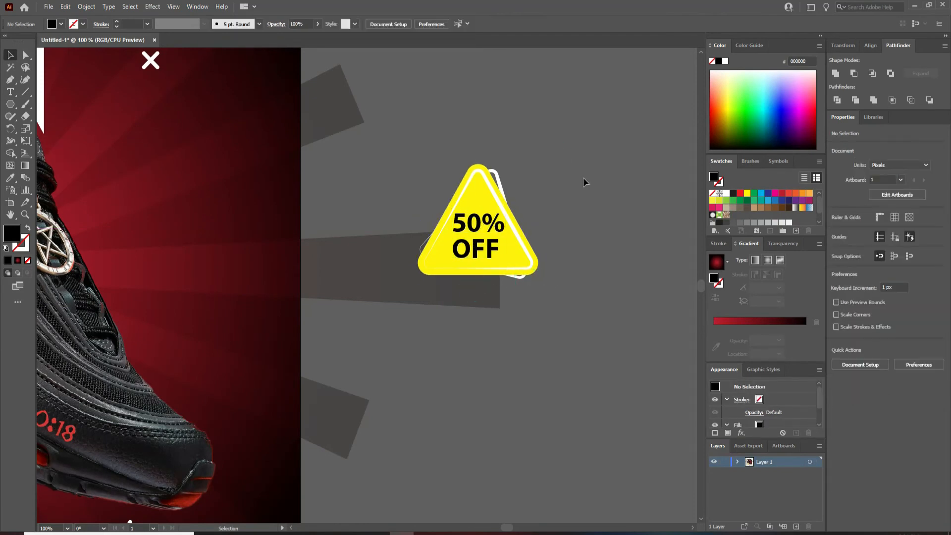
Group the 50% OFF badge, place it on the artboard beside the shoe and tilt it slightly
key(ctrl+g)
drag(584, 178, 230, 241)
drag(230, 242, 385, 210)
mouse_move(412, 252)
mouse_down()
mouse_move(404, 257)
mouse_move(398, 243)
mouse_up()
drag(371, 222, 376, 210)
click(520, 162)
scroll(423, 347, down, 2)
mouse_move(406, 284)
mouse_down()
mouse_move(403, 249)
mouse_move(402, 272)
mouse_move(390, 281)
mouse_up()
click(540, 338)
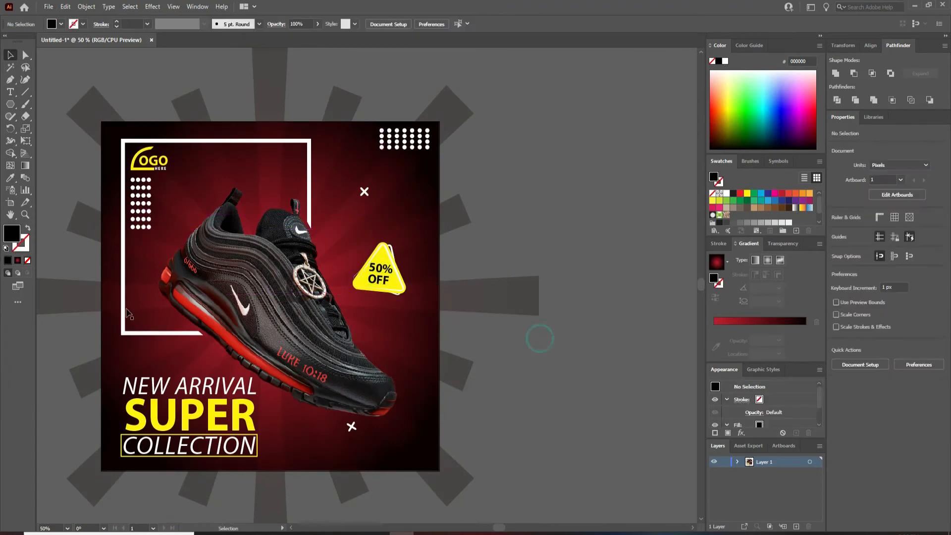
Draw a horizontal line about 739 px long beside the artboard with a white 9 pt stroke tapering to one end
click(11, 82)
drag(525, 219, 218, 250)
click(282, 208)
shift+click(513, 208)
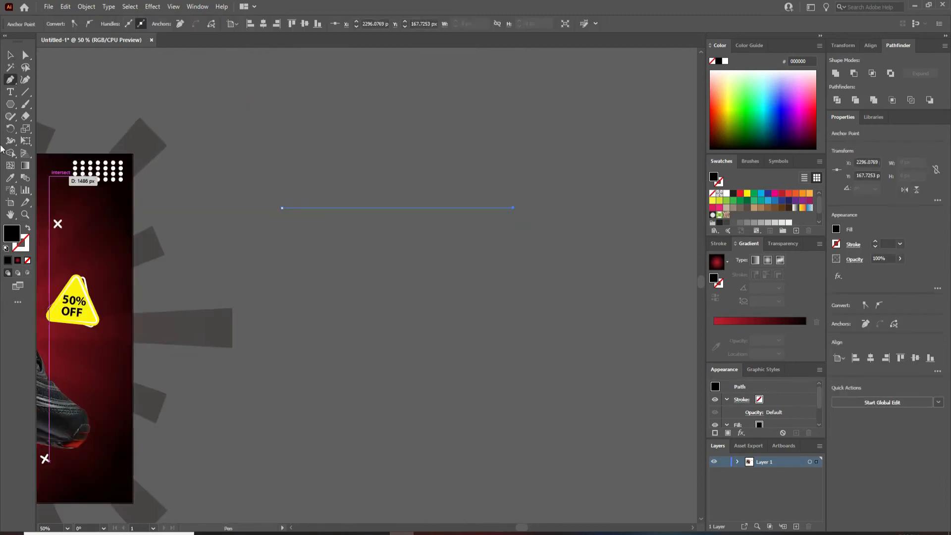
click(11, 55)
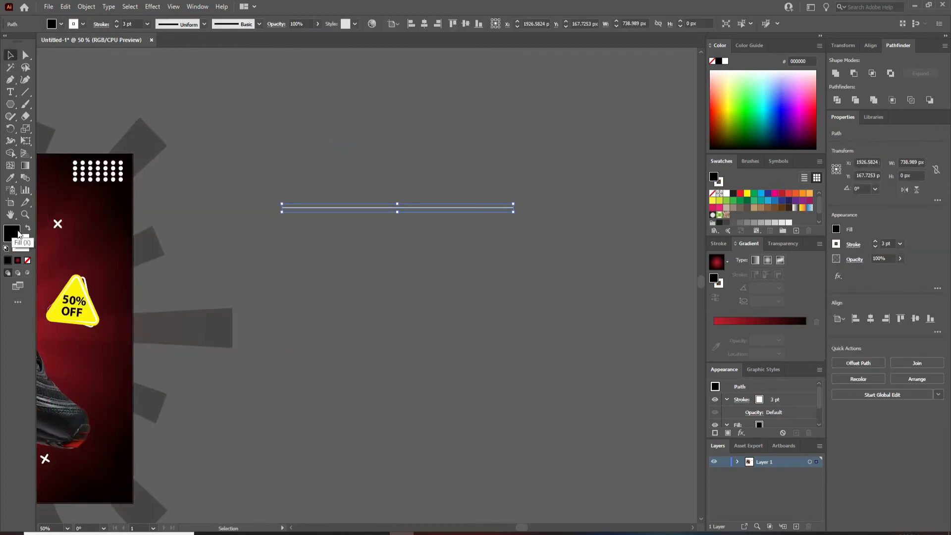
click(196, 26)
click(184, 100)
Duplicate the tapered line downward at equal spacing to build a stack of about 30 lines
drag(355, 208, 356, 217)
key(ctrl+d)
key(ctrl+d)
key(ctrl+d)
key(ctrl+d)
key(ctrl+d)
key(ctrl+d)
key(ctrl+d)
key(ctrl+d)
key(ctrl+d)
key(ctrl+d)
key(ctrl+d)
key(ctrl+d)
key(ctrl+d)
key(ctrl+d)
key(ctrl+d)
key(ctrl+d)
key(ctrl+d)
key(ctrl+d)
key(ctrl+d)
key(ctrl+d)
key(ctrl+d)
key(ctrl+d)
key(ctrl+d)
key(ctrl+d)
key(ctrl+d)
key(ctrl+d)
key(ctrl+d)
click(546, 197)
Draw a hexagon over the line stack and stretch it to about 985 by 569 px
click(14, 115)
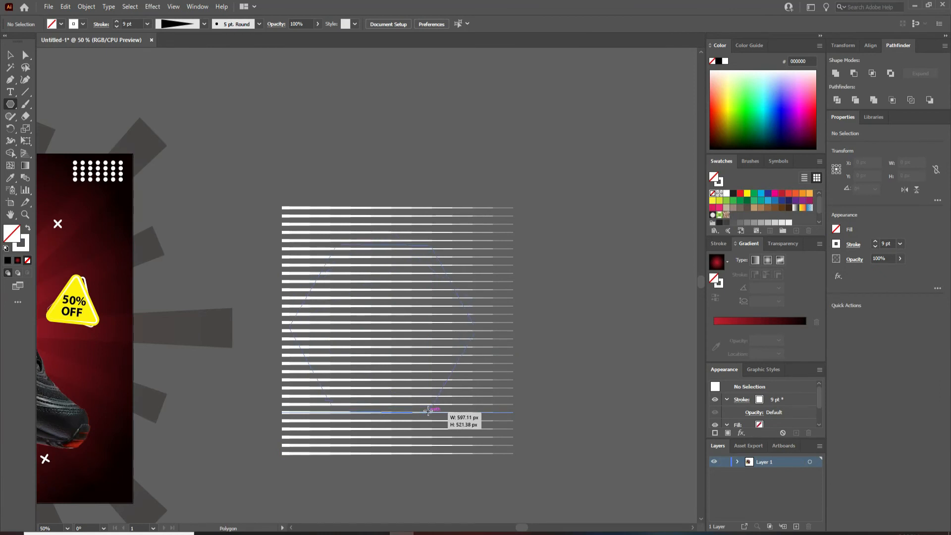
drag(428, 411, 434, 418)
click(11, 58)
drag(487, 328, 537, 328)
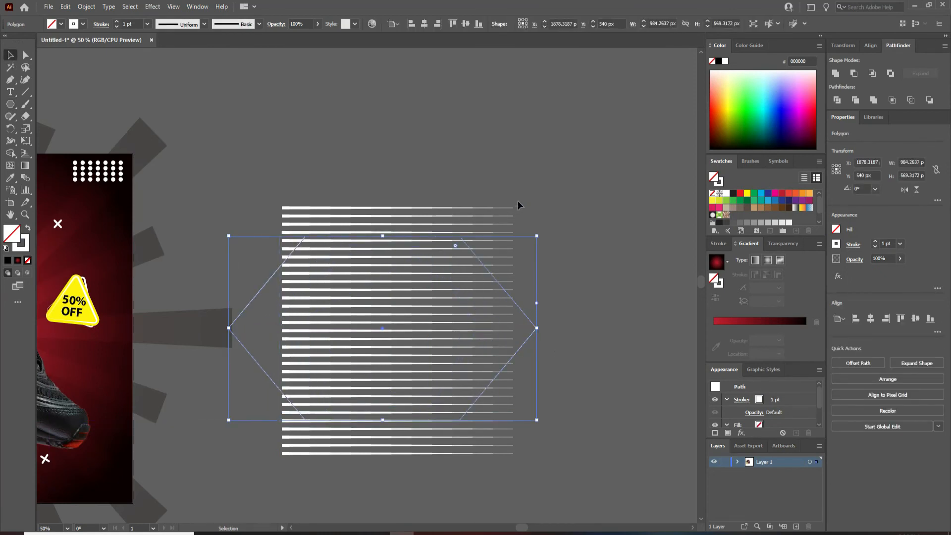
Widen the line stack to about 1138 px and trim away the parts outside the hexagon with Shape Builder
drag(477, 457, 476, 459)
drag(514, 331, 576, 330)
shift+click(518, 305)
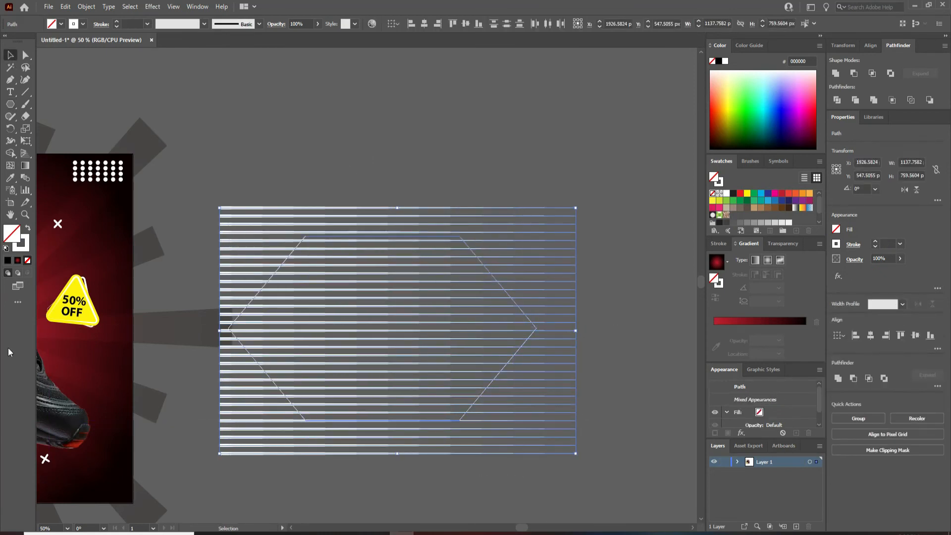
drag(224, 338, 272, 469)
drag(523, 434, 457, 202)
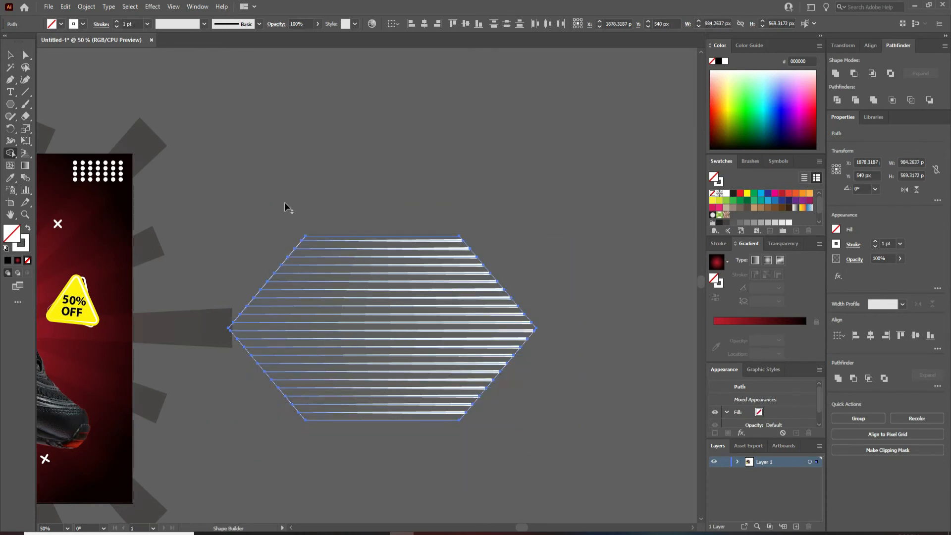
Delete the hexagon outline and group the trimmed lines
click(11, 55)
click(175, 122)
click(323, 236)
key(Delete)
key(ctrl+g)
Move the line group over the artboard's right edge and arrange it above the background but behind the badge
drag(326, 206, 233, 344)
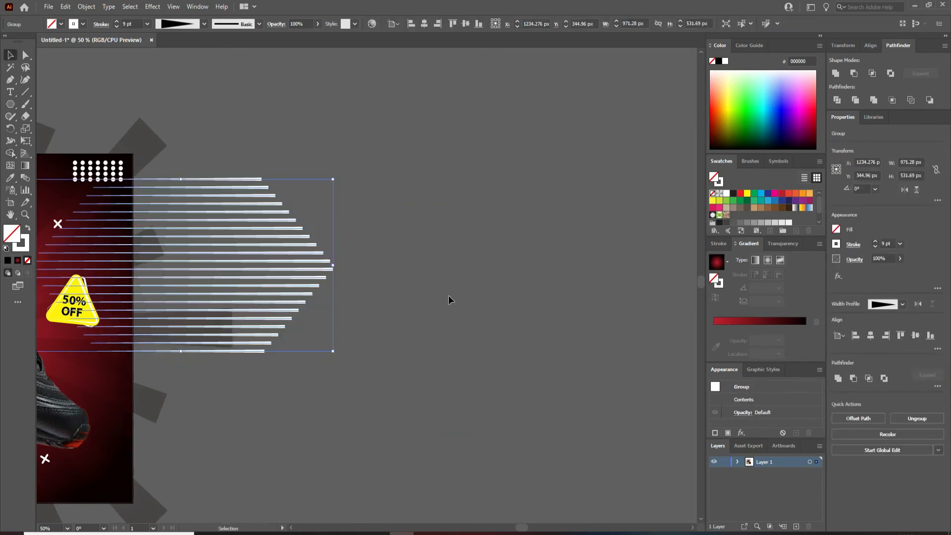
key(ctrl+shift+[)
key(ctrl+])
click(439, 294)
drag(439, 294, 630, 295)
Shift the line group slightly left and down so its faded ends run behind the badge and shoe
click(496, 282)
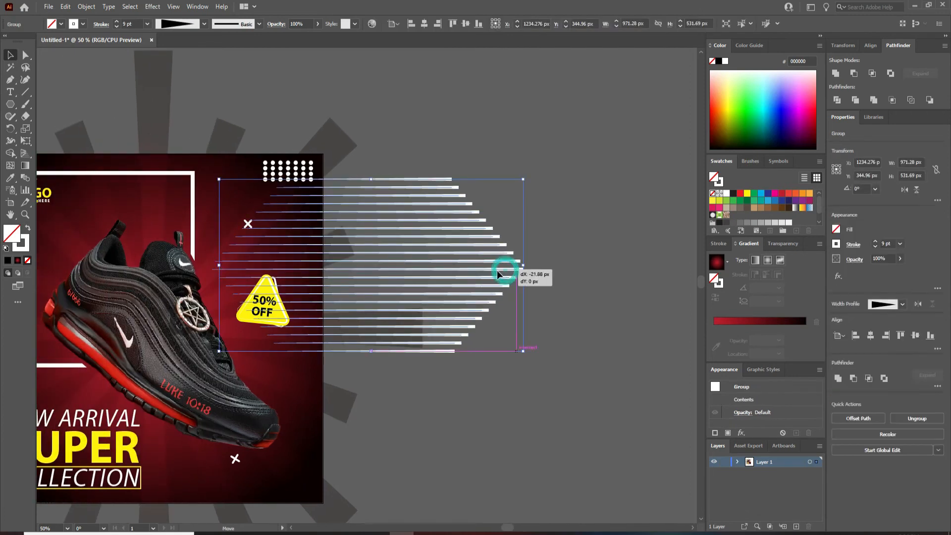
drag(497, 269, 489, 274)
click(576, 331)
drag(568, 354, 590, 340)
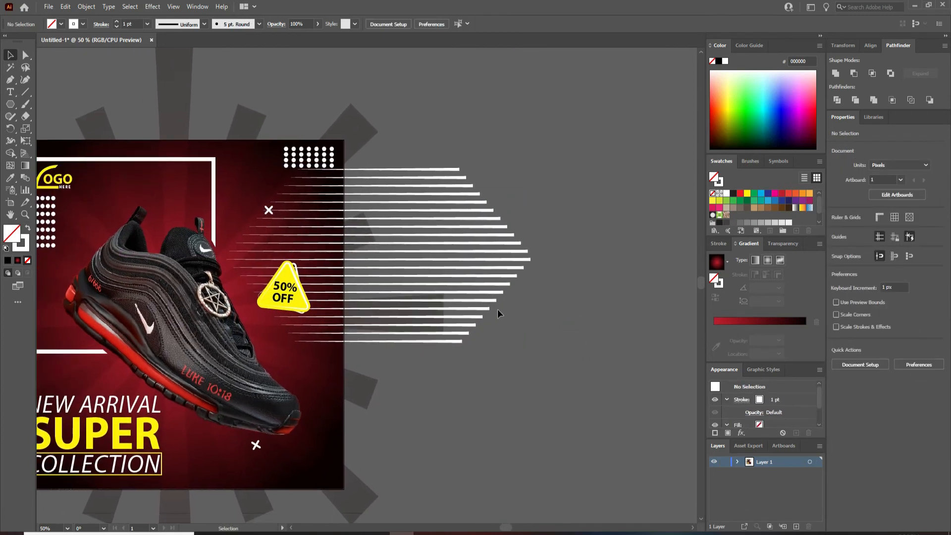
drag(500, 254, 489, 308)
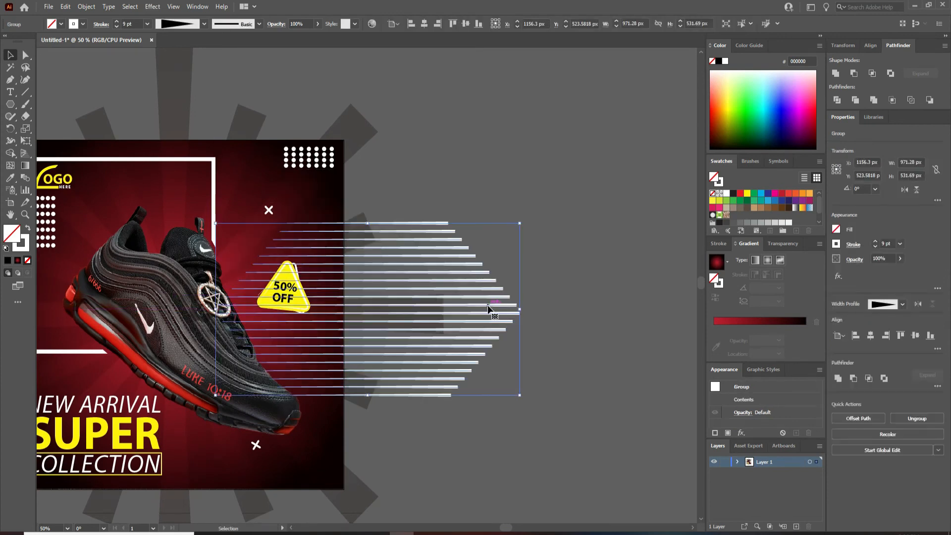
click(578, 350)
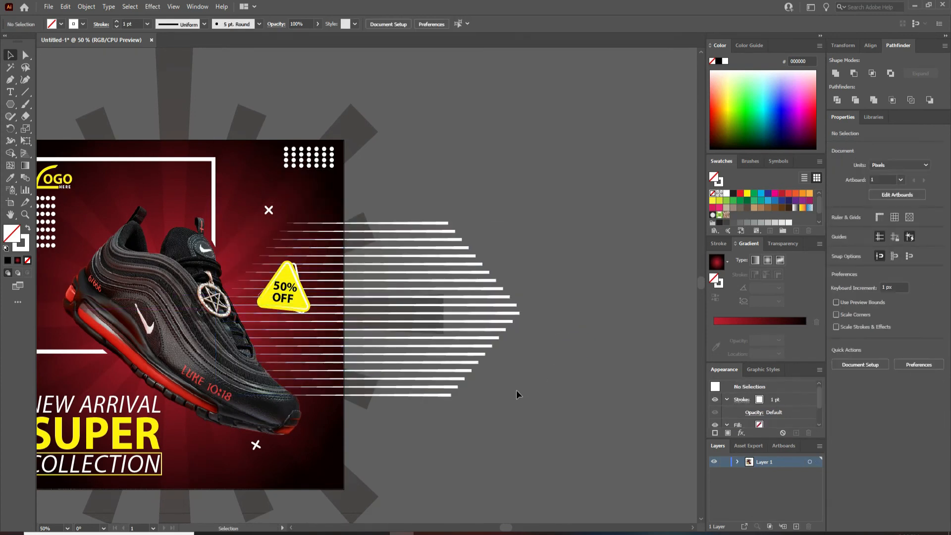
Lower the opacity of the line group
click(497, 307)
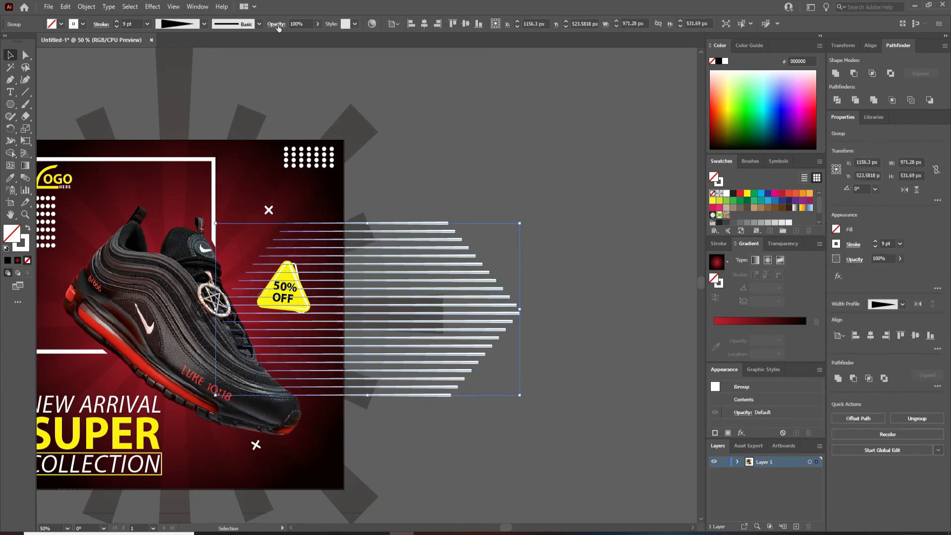
scroll(304, 23, down, 20)
click(482, 146)
Apply a drop shadow to the 50% OFF badge and check it up close
scroll(287, 283, up, 1)
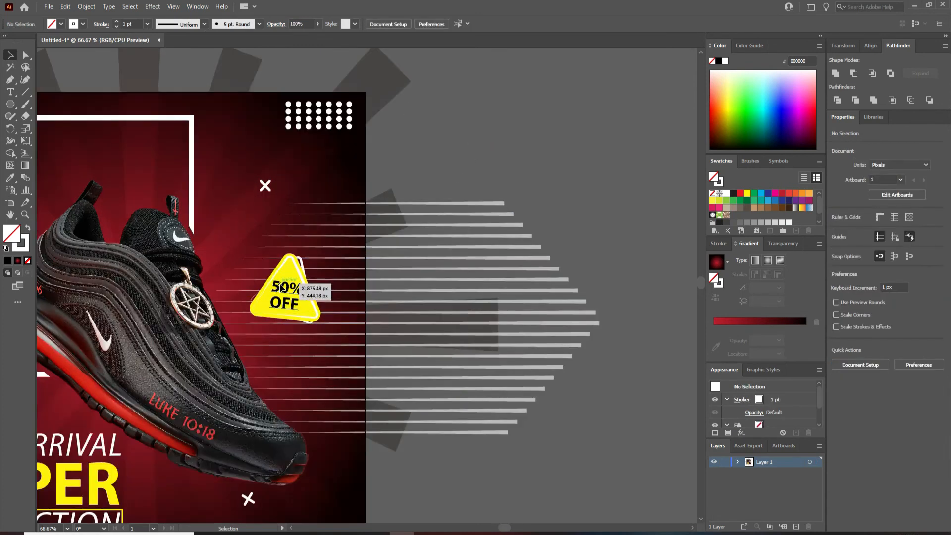
click(290, 283)
click(130, 6)
mouse_move(152, 6)
mouse_move(228, 128)
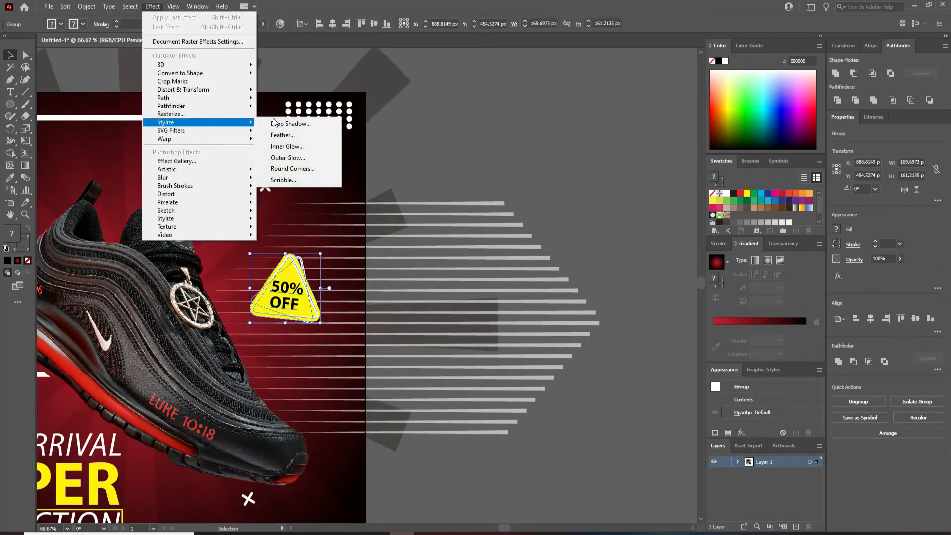
click(276, 126)
click(645, 282)
click(609, 288)
scroll(293, 329, up, 1)
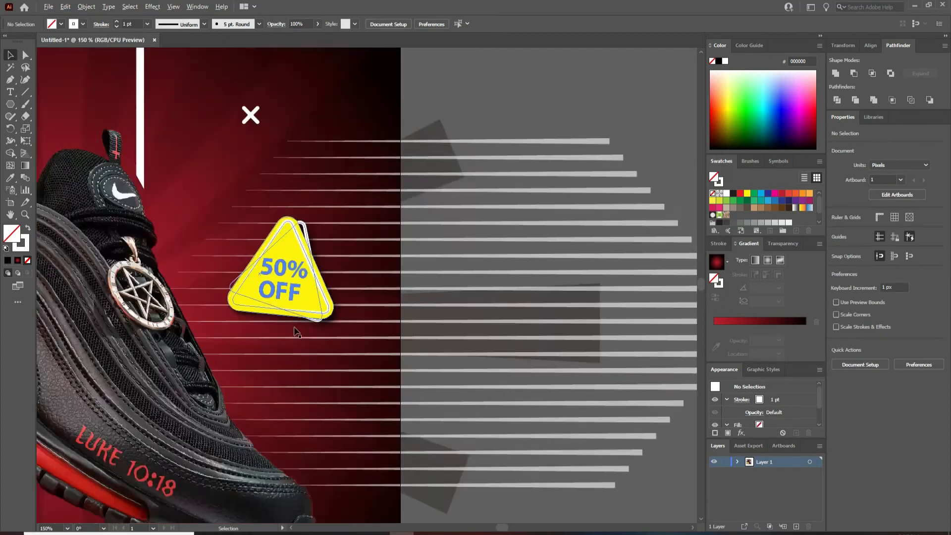
scroll(297, 332, down, 1)
Draw a wide, thin rectangle beside the artboard below the lines, filled white without a stroke
drag(450, 486, 496, 405)
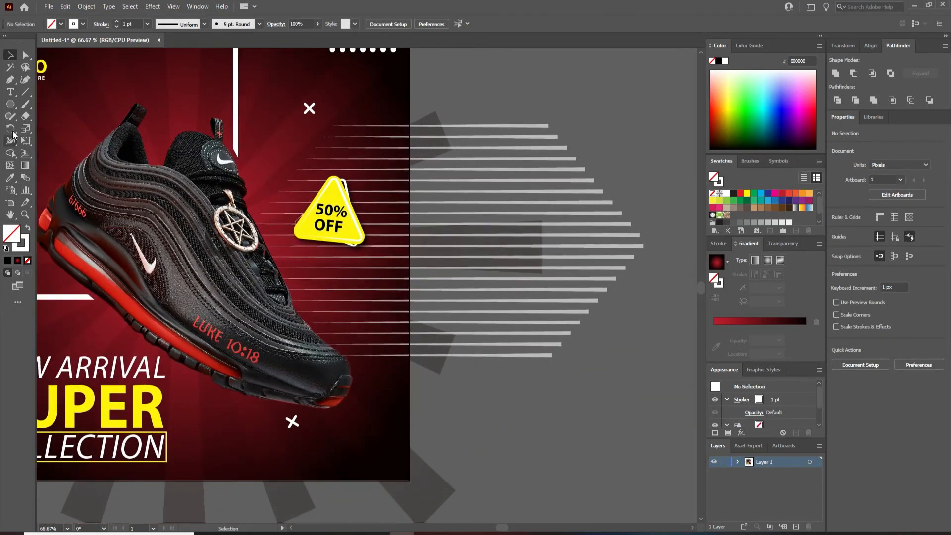
right_click(10, 104)
click(51, 105)
drag(510, 409, 318, 357)
drag(497, 378, 458, 381)
click(27, 230)
Duplicate the white bar, shorten the copy to a block at the bar's right end and fill it yellow
drag(344, 367, 488, 368)
drag(550, 363, 497, 363)
click(747, 193)
click(557, 376)
Add the black text "SHOP NOW" in Adobe Arabic Regular and enlarge it to fill the white bar
key(t)
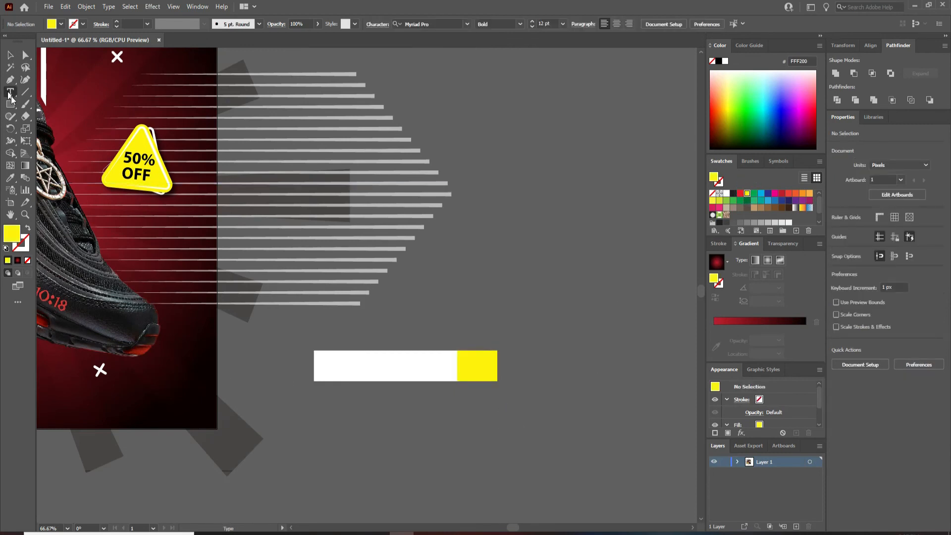
click(346, 366)
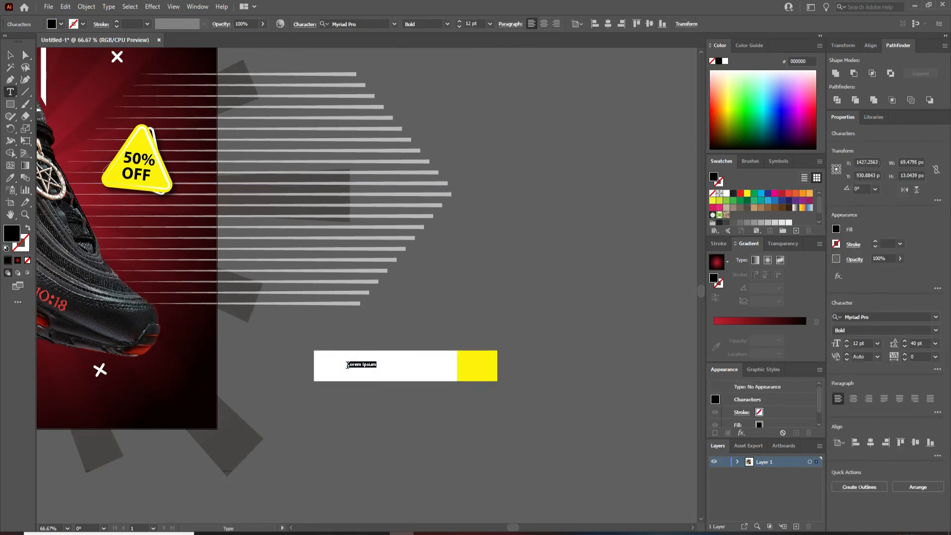
key(super+space)
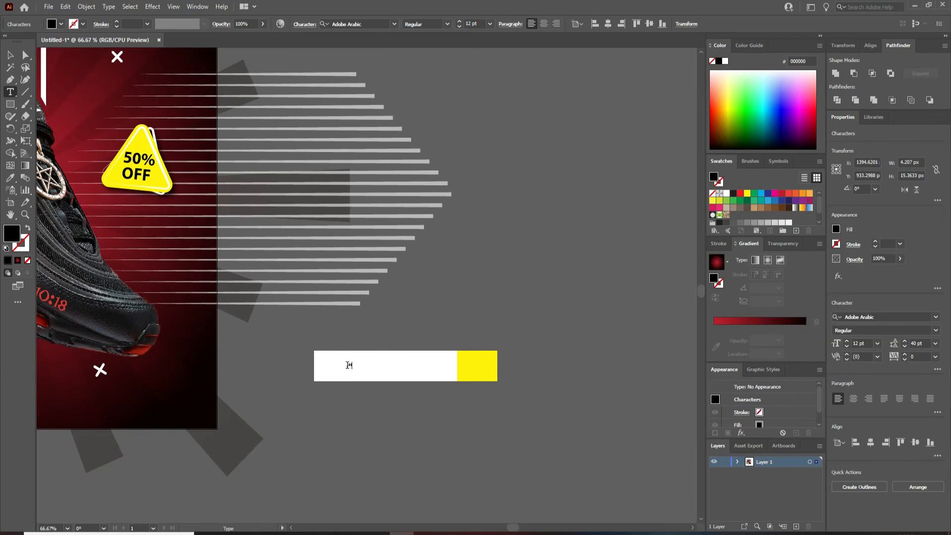
text(SHOP NOW)
key(Escape)
drag(366, 366, 239, 379)
scroll(416, 367, up, 3)
alt+drag(246, 357, 656, 356)
double_click(523, 354)
key(ctrl+a)
key(BackSpace)
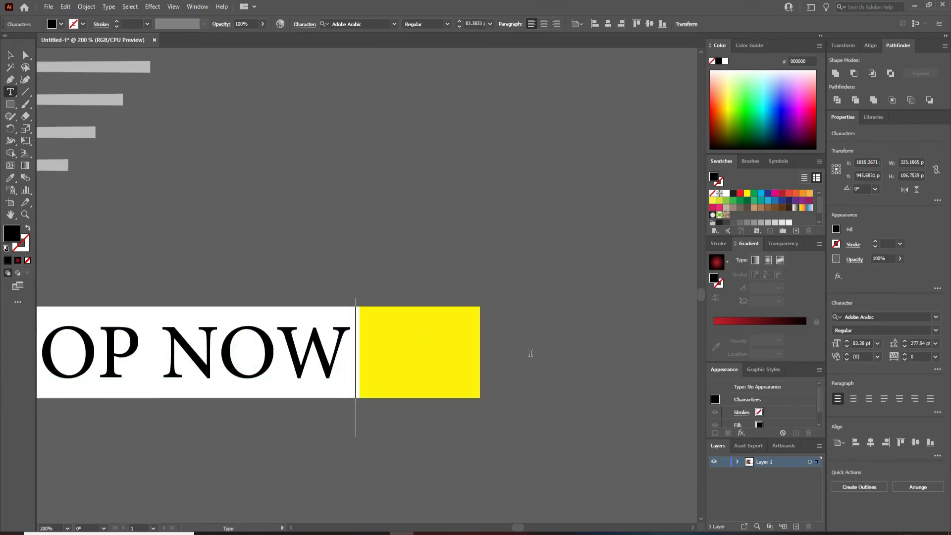
Draw a black hexagon about 59 px wide and 51 px high above the SHOP NOW bar
click(10, 59)
click(257, 204)
drag(257, 205, 360, 178)
right_click(11, 104)
click(52, 142)
key(v)
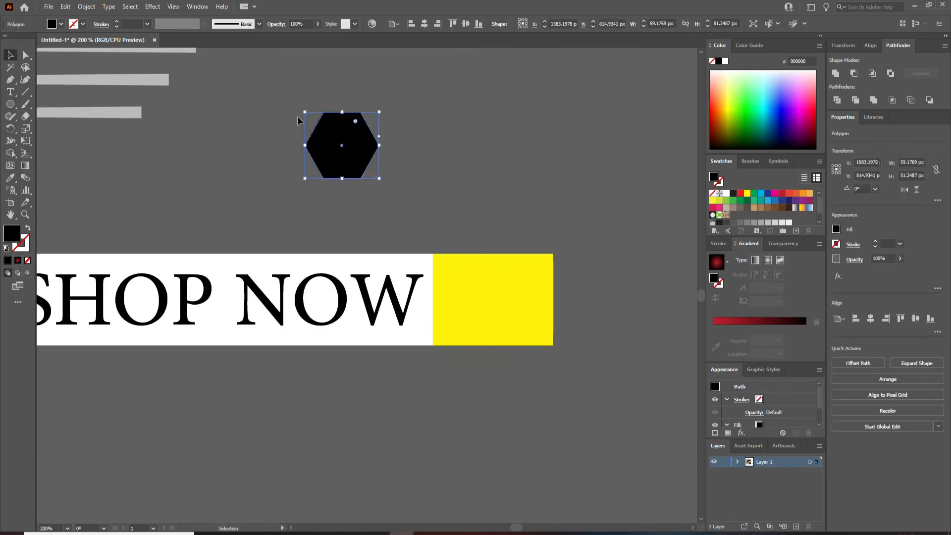
Duplicate the hexagon with a slight horizontal offset and remove the overlap with Shape Builder, leaving only a right-pointing chevron
drag(346, 138, 345, 137)
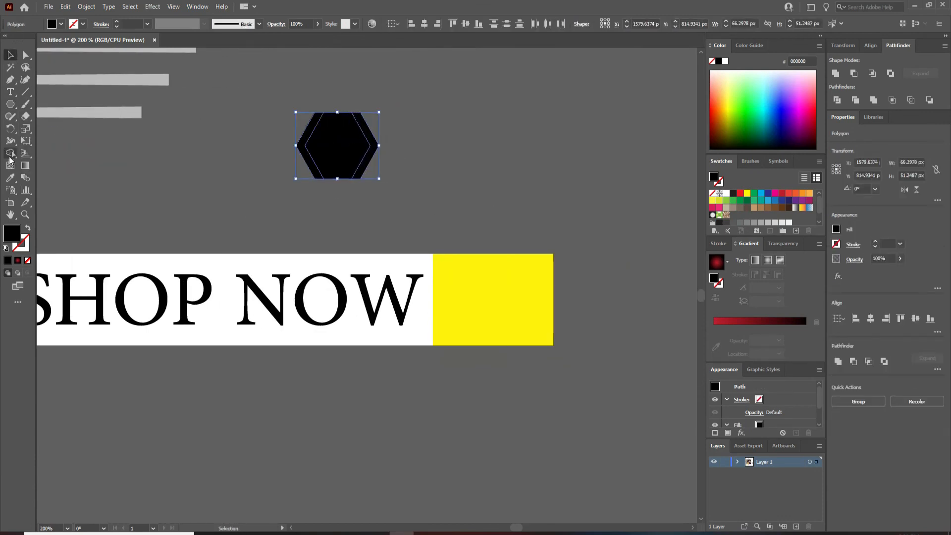
click(10, 155)
drag(284, 145, 337, 150)
click(10, 56)
click(218, 134)
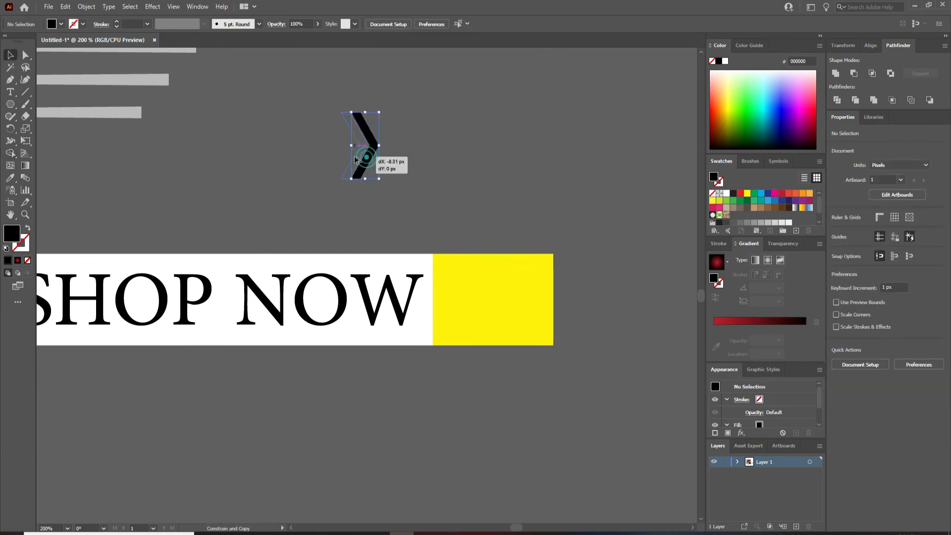
Duplicate the chevron into a row of three, group them and place the group on the yellow block
drag(409, 99, 494, 299)
key(ctrl+g)
double_click(509, 299)
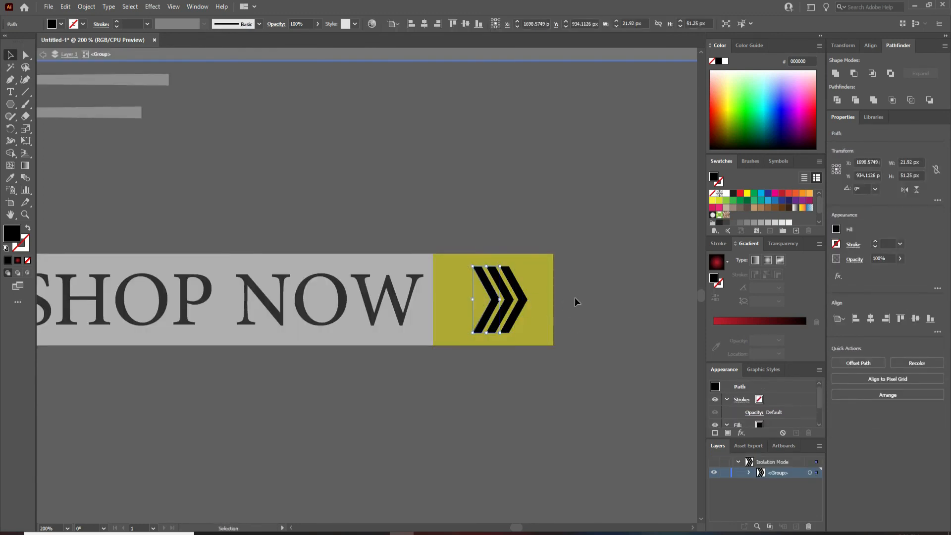
double_click(578, 299)
Adjust the chevron group to fit centrally inside the yellow block
click(490, 287)
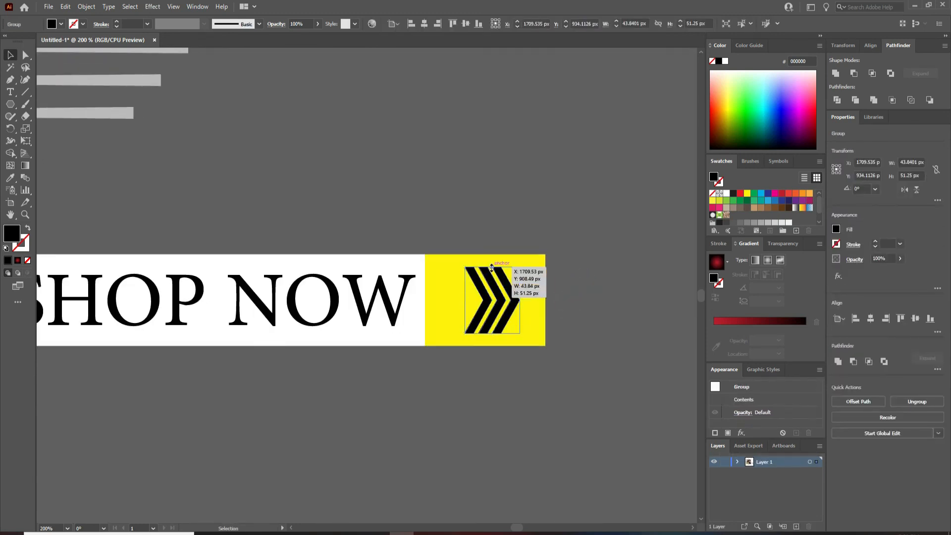
drag(491, 268, 517, 296)
click(574, 291)
scroll(570, 290, down, 2)
click(528, 298)
click(556, 272)
Group the SHOP NOW bar with its text, yellow block and chevrons, and move it to the artboard's lower-right corner
scroll(556, 272, down, 2)
drag(559, 268, 421, 305)
key(ctrl+g)
drag(486, 287, 261, 309)
Align the SHOP NOW button vertically with the framed COLLECTION text and nudge it up slightly
shift+click(147, 307)
click(387, 24)
click(391, 268)
key(Up)
key(Up)
key(Up)
click(482, 333)
drag(482, 333, 609, 393)
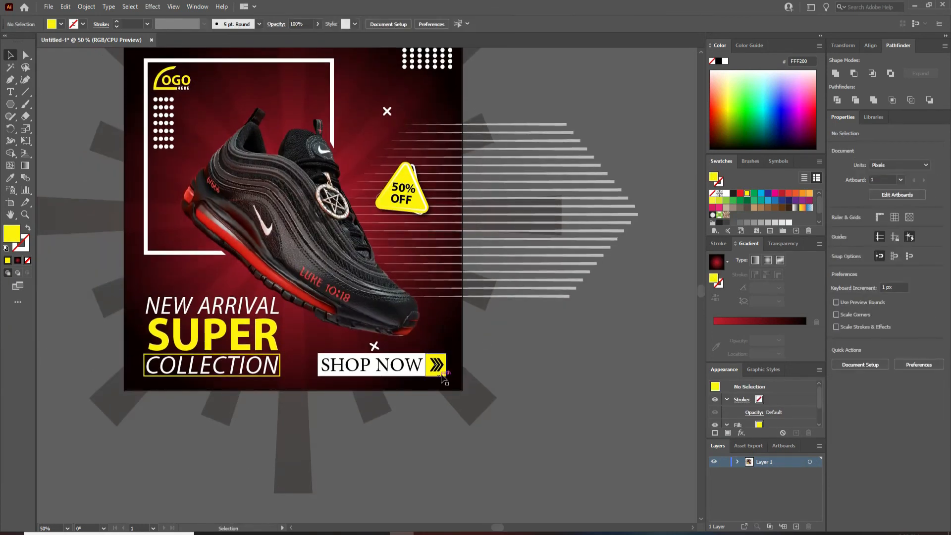
Create a 1080 × 1080 px square over the design
scroll(442, 378, down, 1)
key(m)
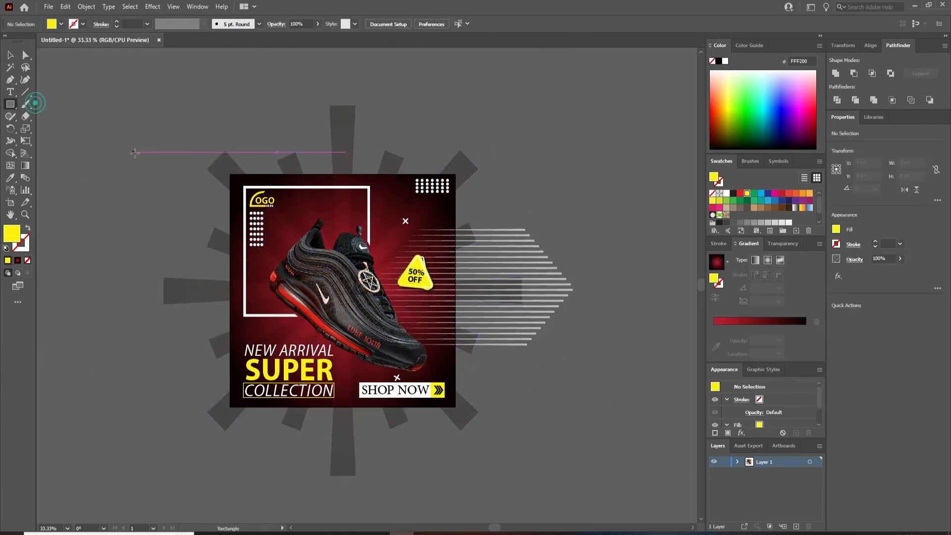
click(156, 172)
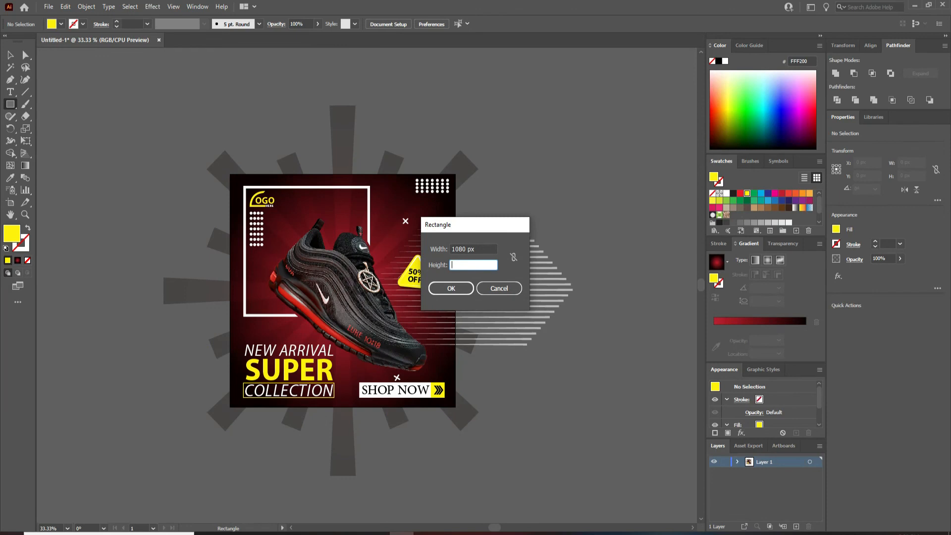
text(80)
key(Return)
click(10, 55)
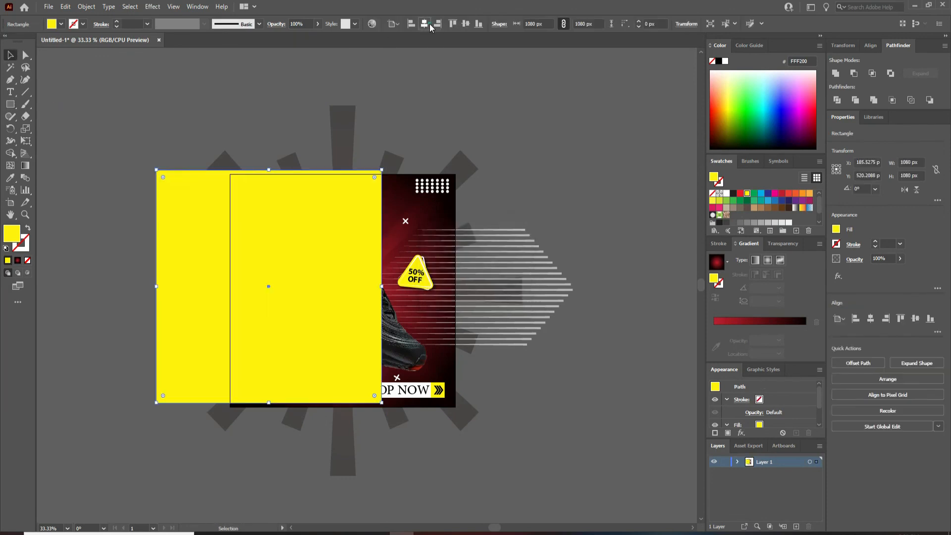
Center the square on the artboard horizontally and vertically, clip the whole design to it and review the finished post
click(424, 24)
click(465, 24)
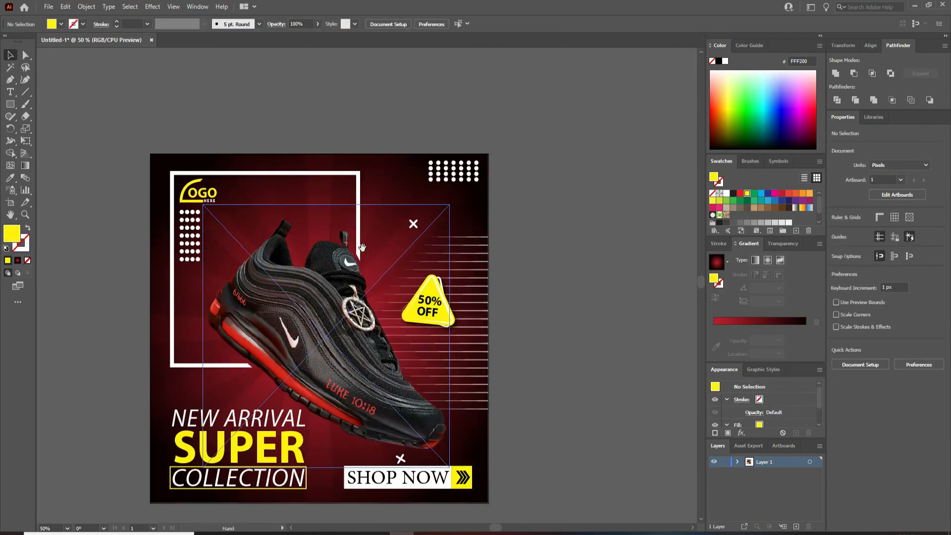
drag(362, 247, 484, 184)
scroll(487, 222, up, 1)
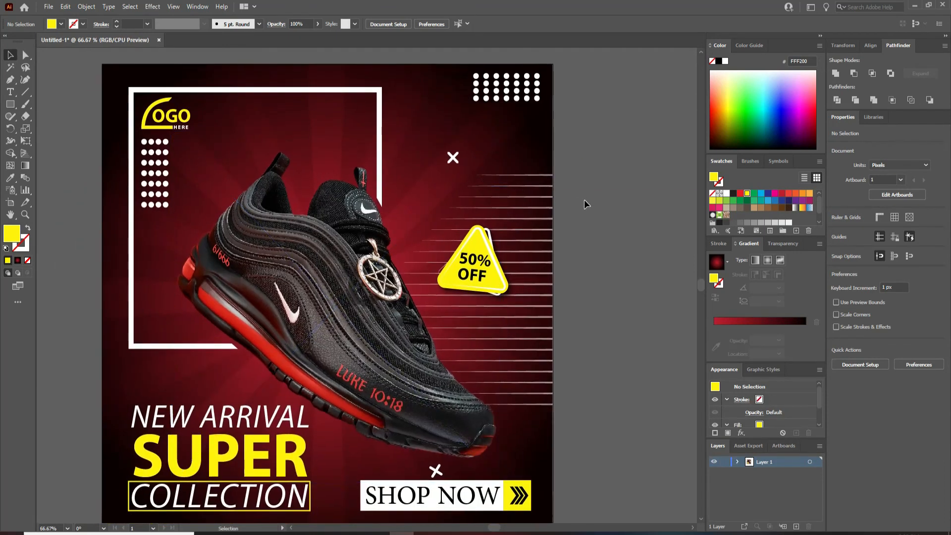
drag(592, 197, 603, 190)
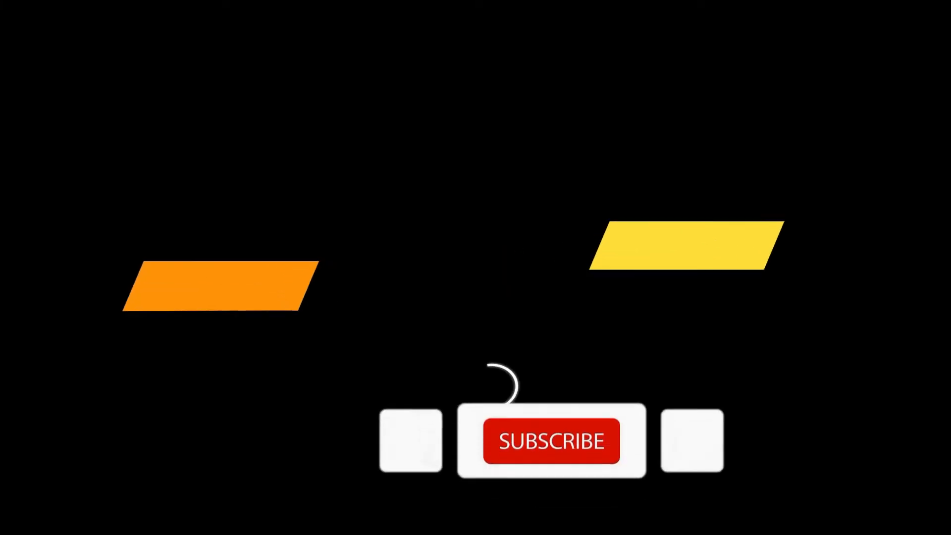